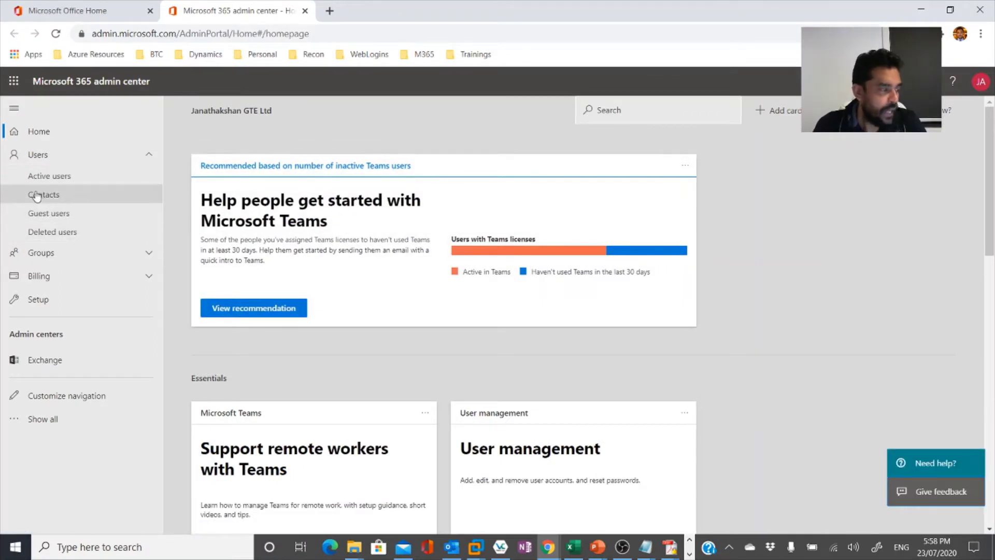
Open the list of active users and start adding a new user
left_click(45, 177)
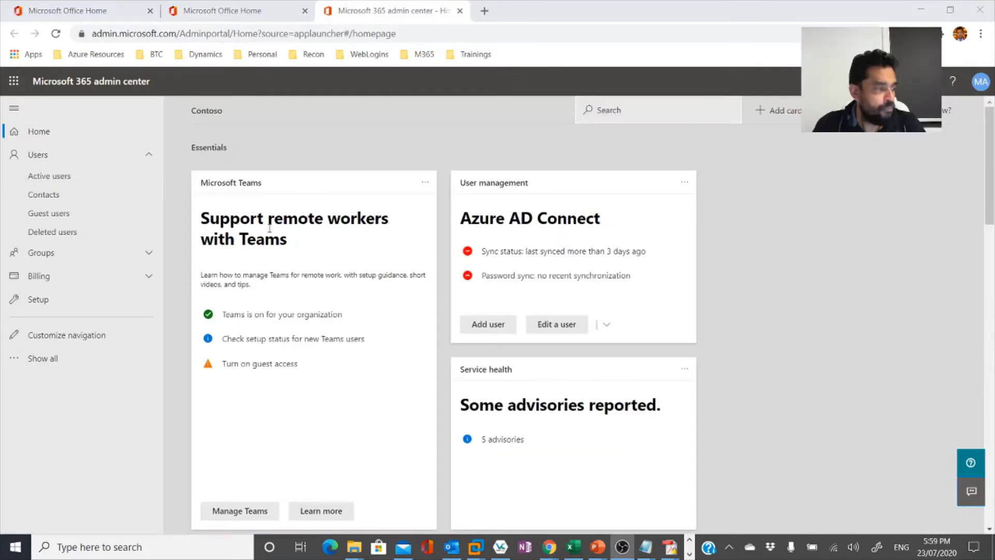
left_click(34, 177)
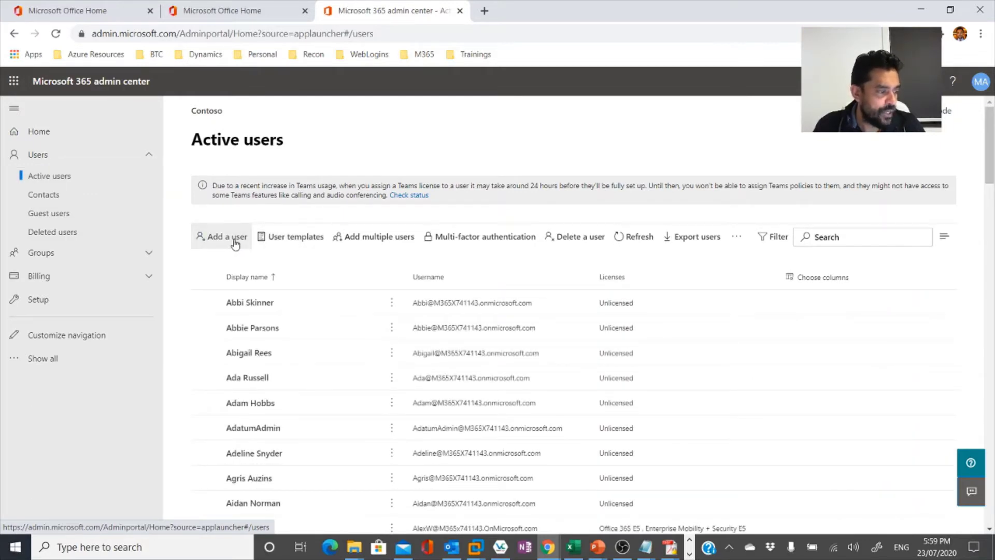
left_click(235, 241)
Fill in the new user's first name, last name, display name and username
left_click(570, 216)
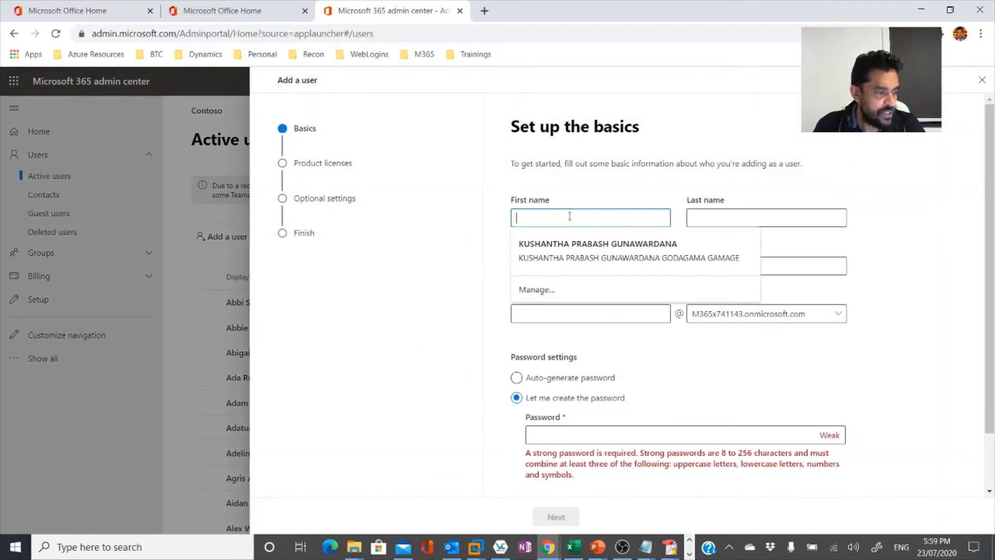
left_click(667, 195)
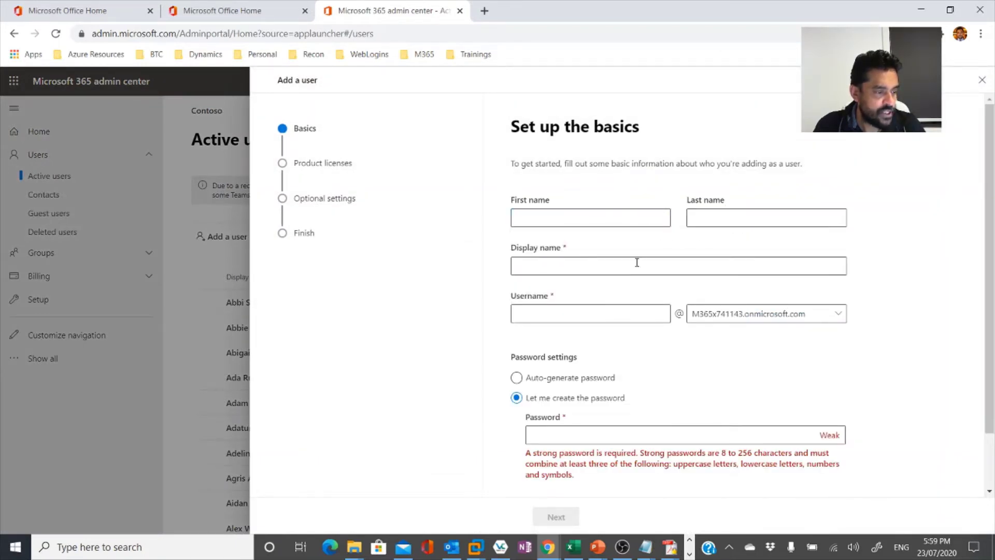
scroll(642, 356, "down", 2)
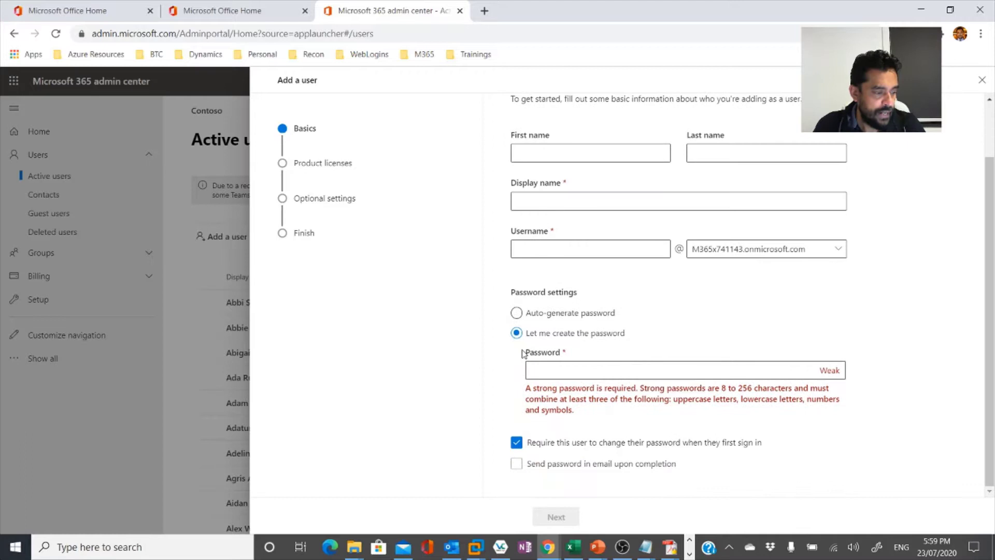
left_click(592, 159)
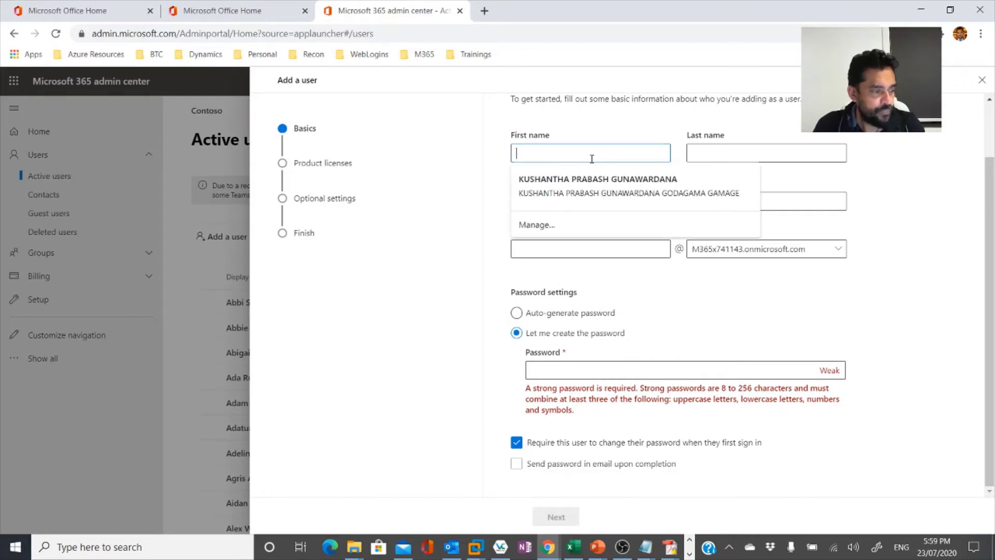
type("ffo")
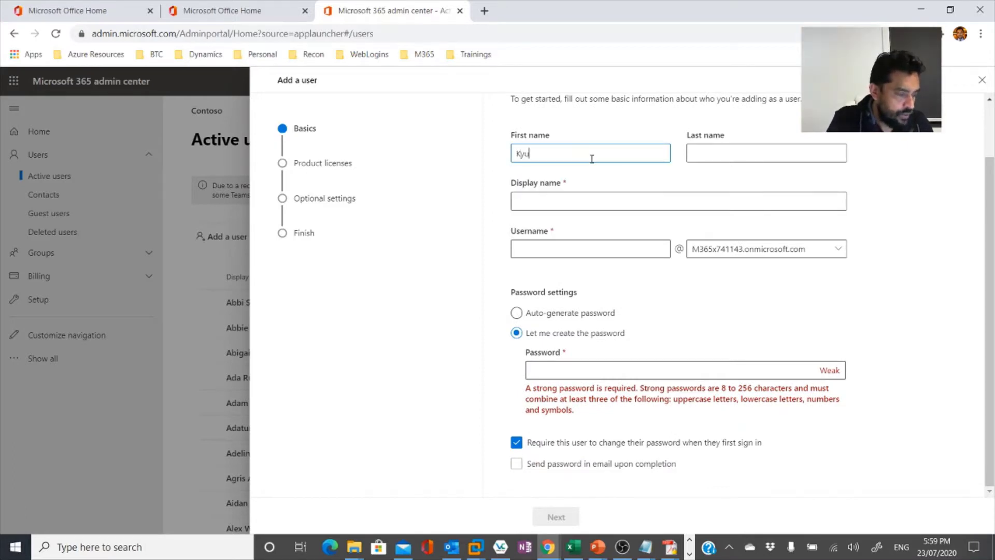
key("BackSpace")
key("BackSpace")
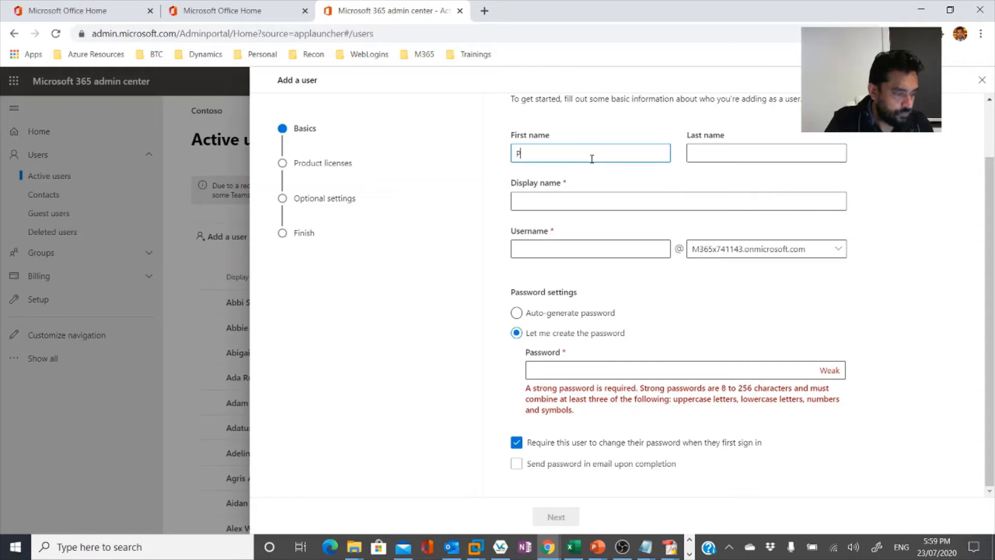
key("Tab")
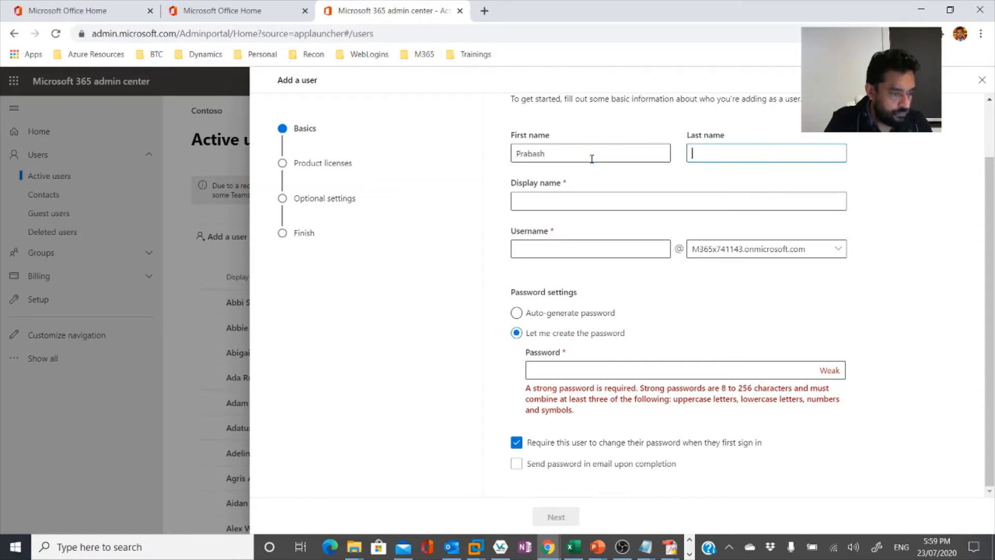
type("Gunawardana")
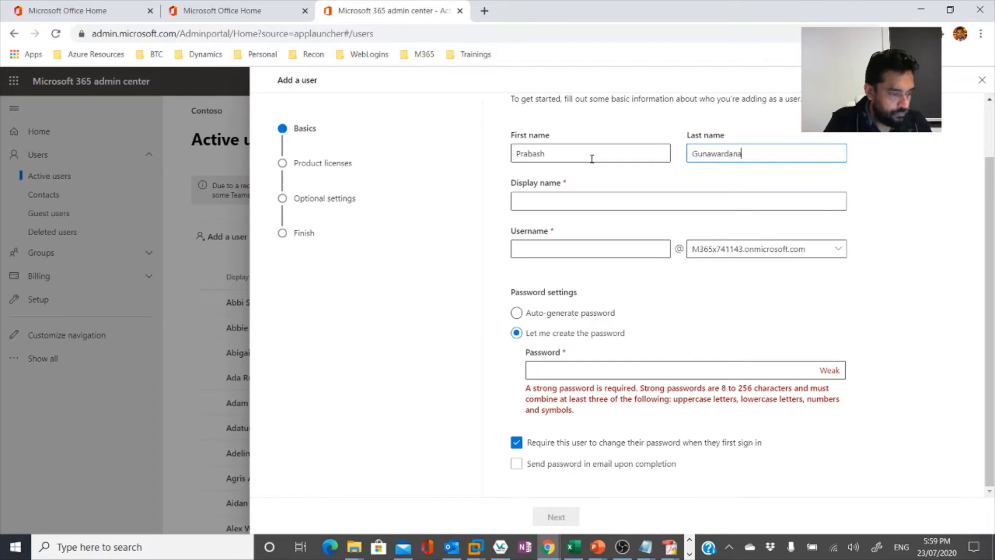
key("Tab")
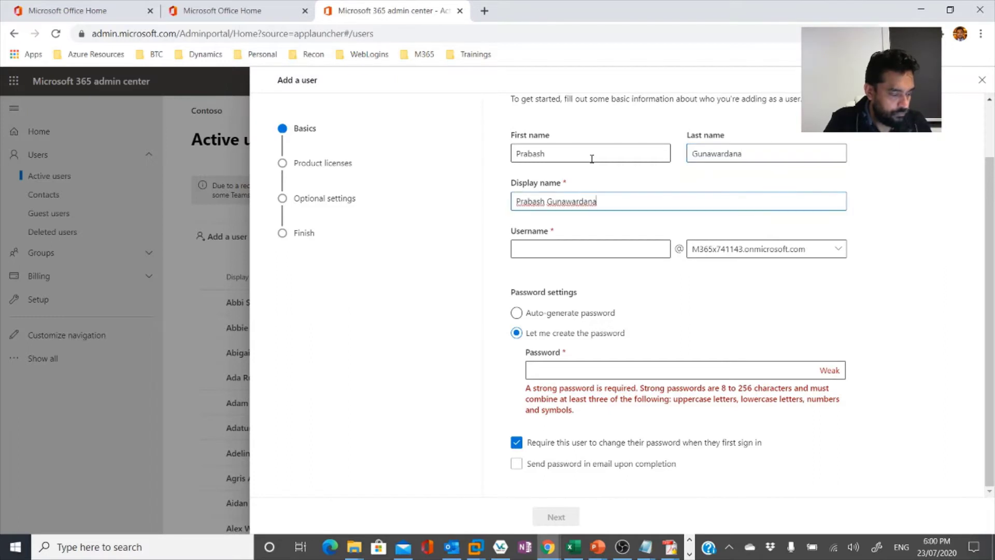
key("Tab")
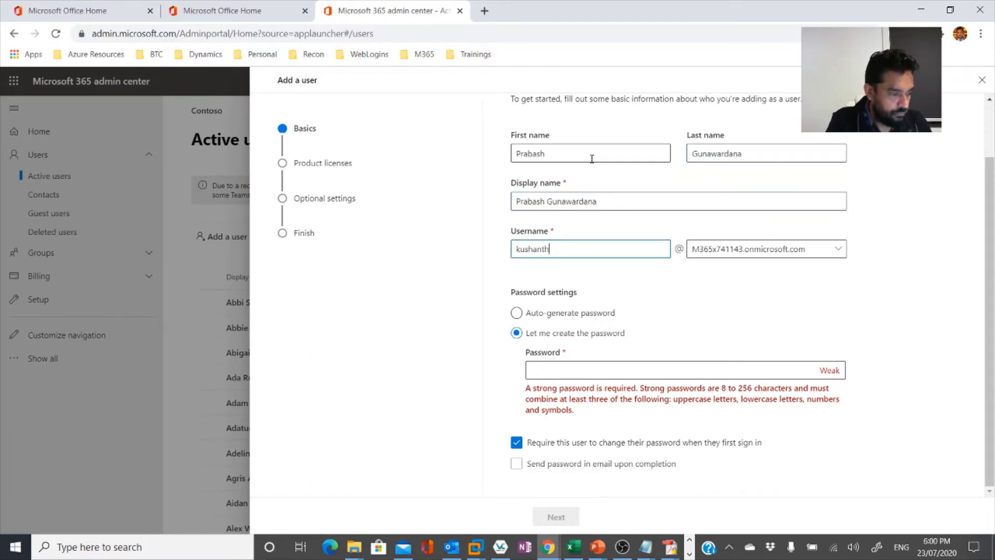
Choose an auto-generated password, keep the required password change at first sign-in, and continue to the product licenses
left_click(519, 324)
left_click(517, 317)
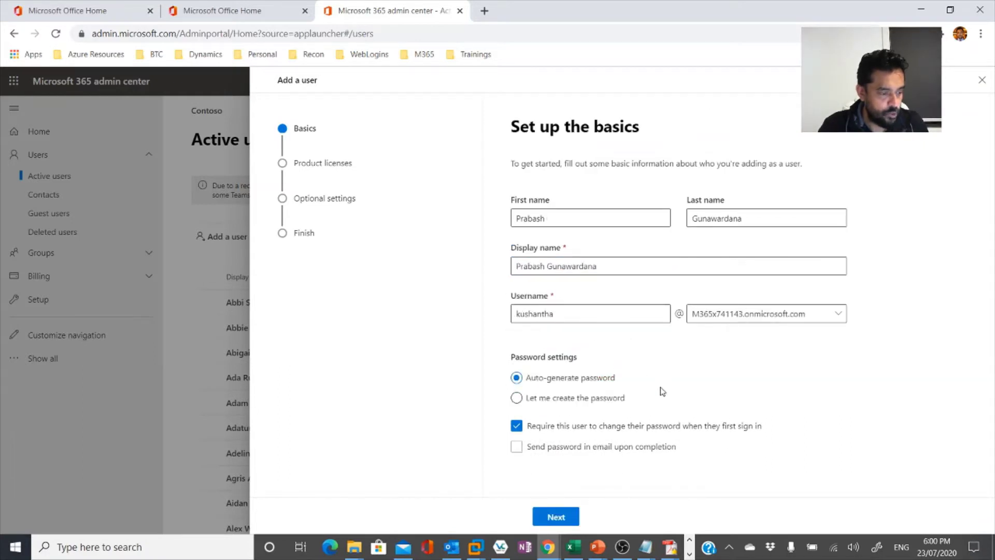
left_click(517, 426)
left_click(517, 427)
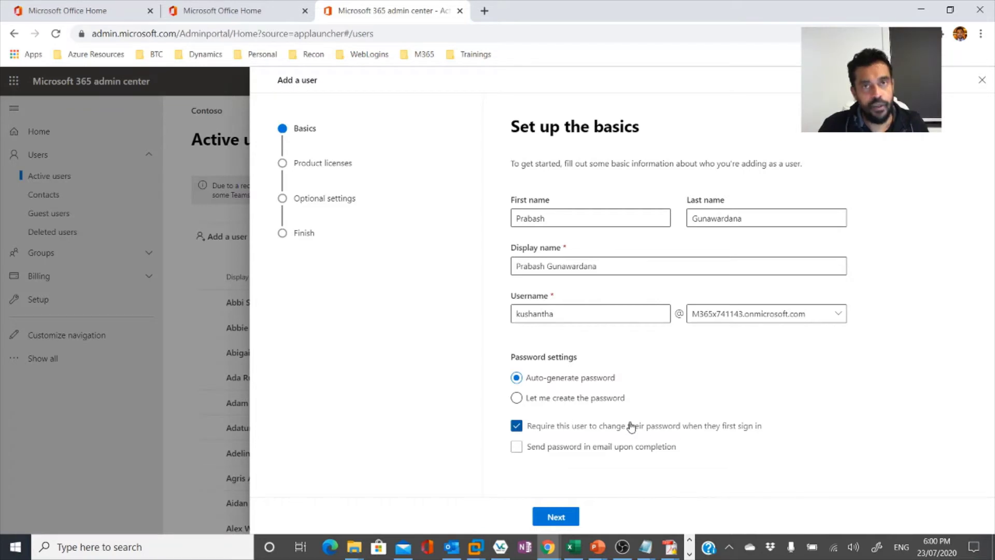
left_click(567, 517)
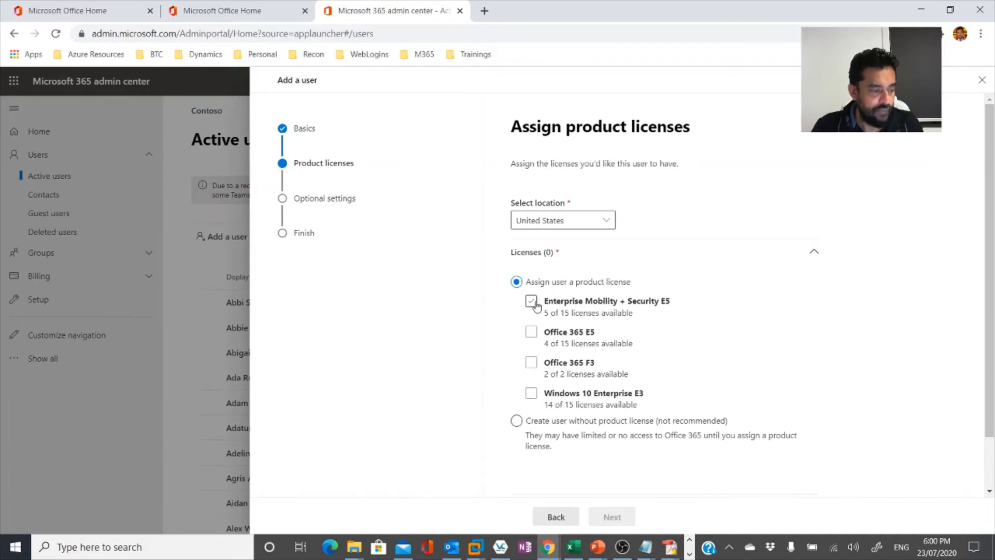
Assign the Enterprise Mobility + Security E5, Office 365 E5 and Windows 10 Enterprise E3 licenses and continue to the optional settings
scroll(628, 373, "down", 2)
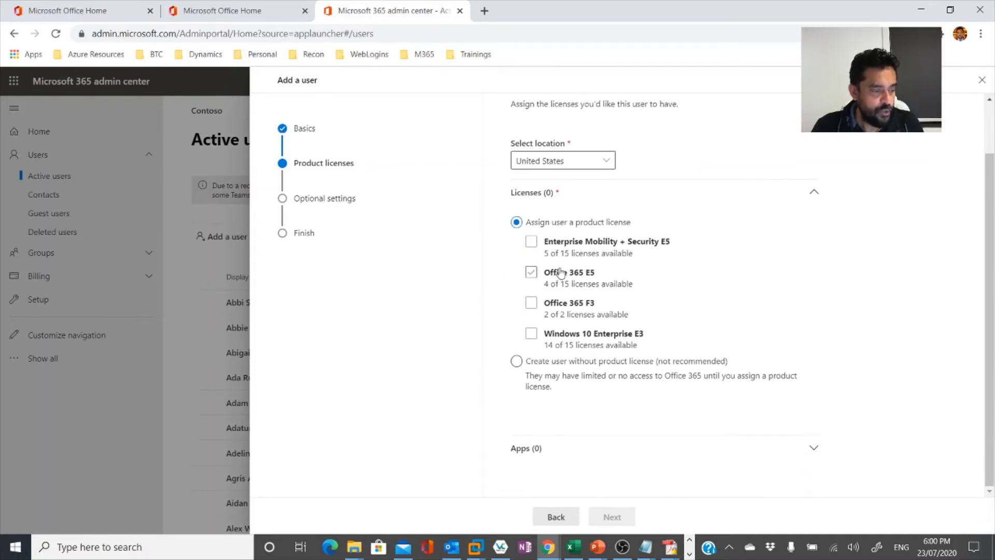
left_click(533, 243)
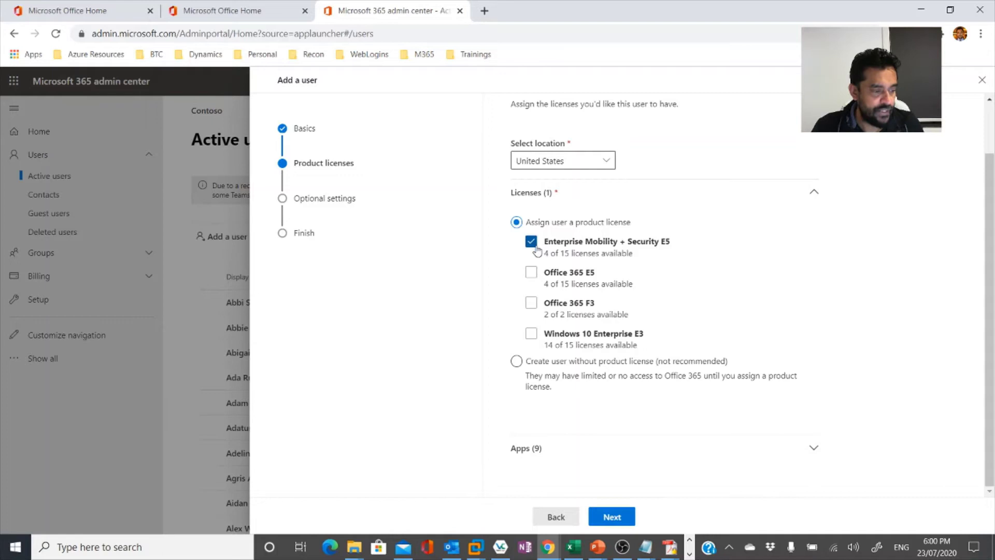
left_click(531, 273)
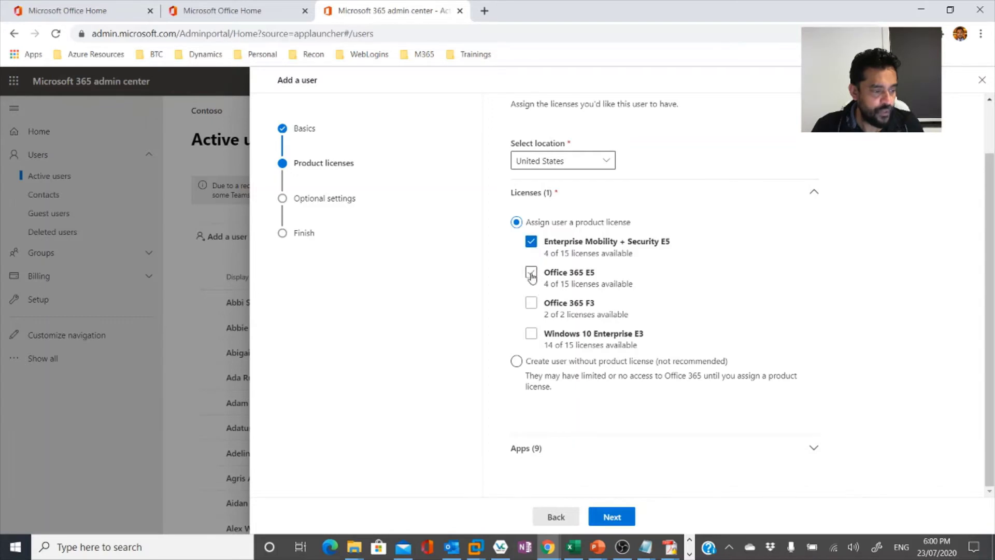
left_click(530, 334)
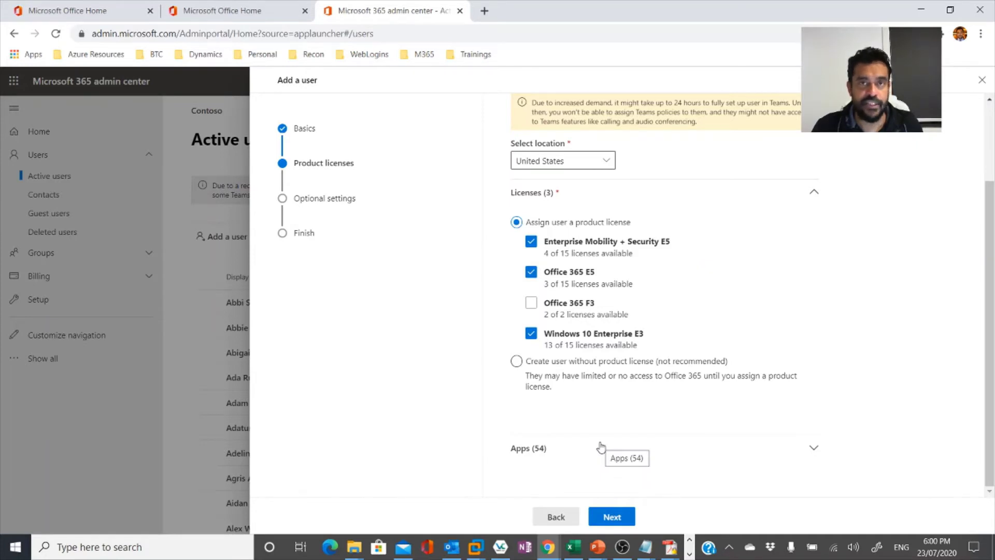
left_click(612, 516)
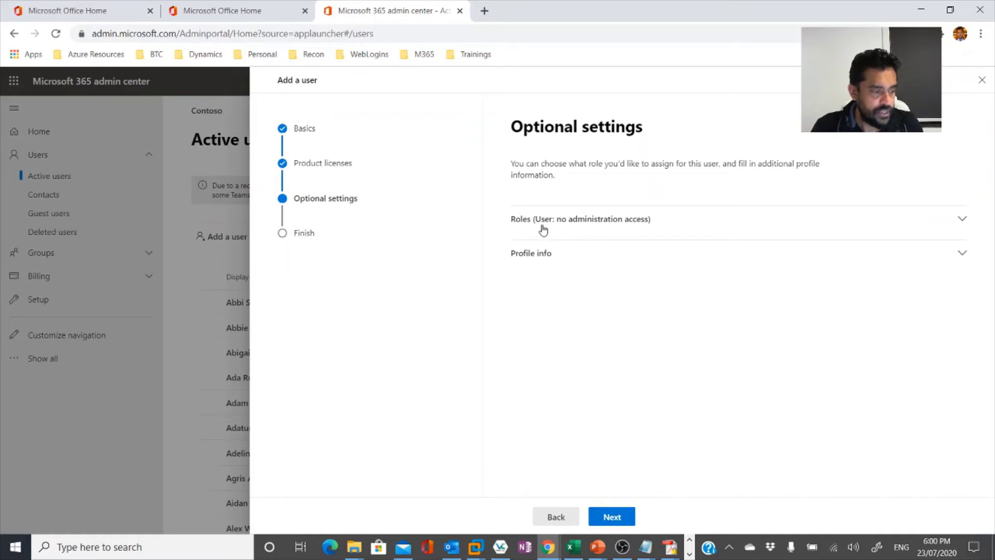
Expand the role settings, select Admin center access, and view the description of the Service support admin role
left_click(619, 224)
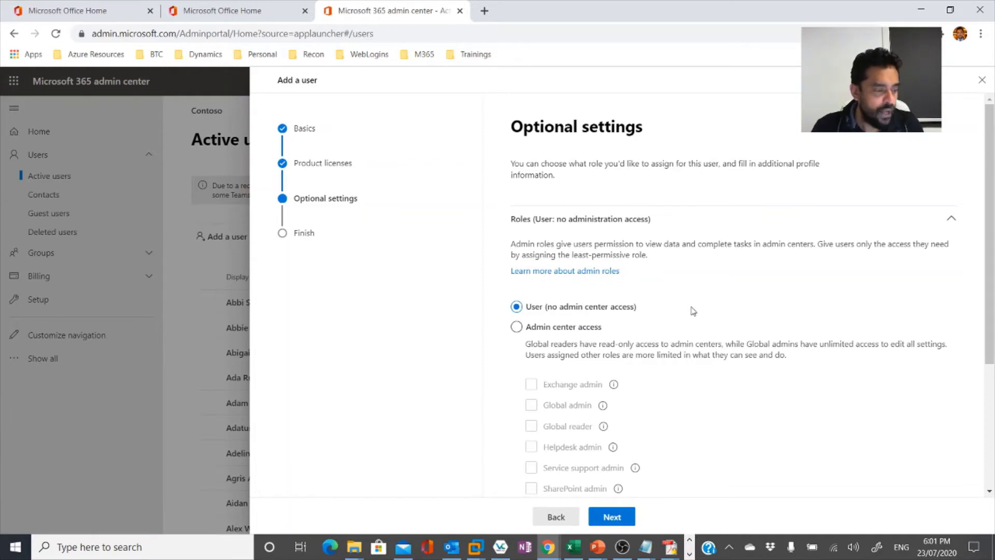
scroll(699, 309, "down", 3)
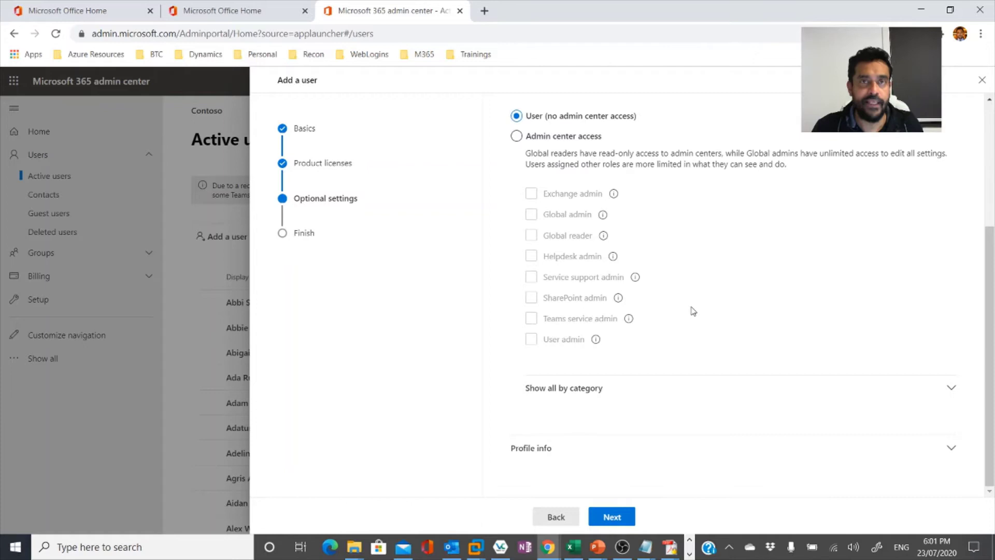
left_click(516, 136)
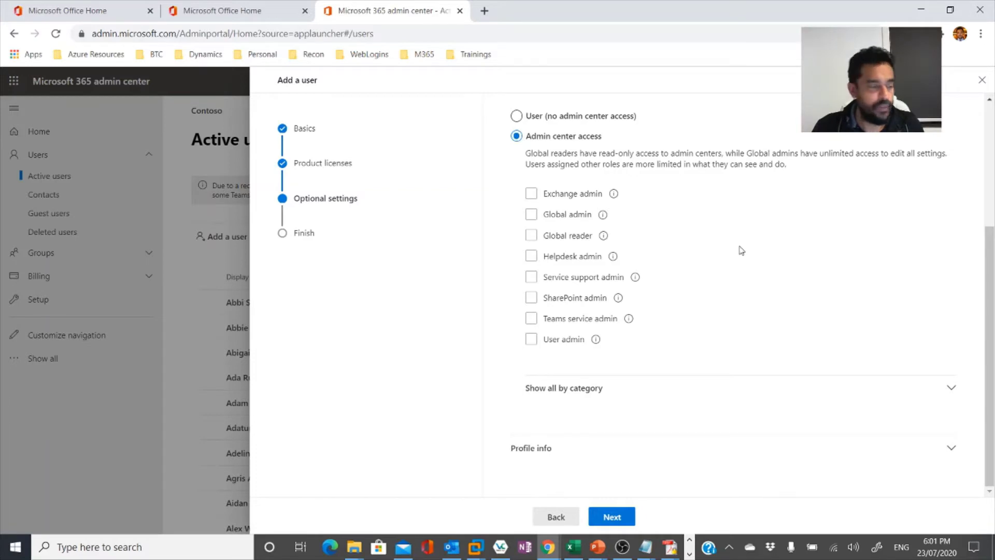
left_click(530, 195)
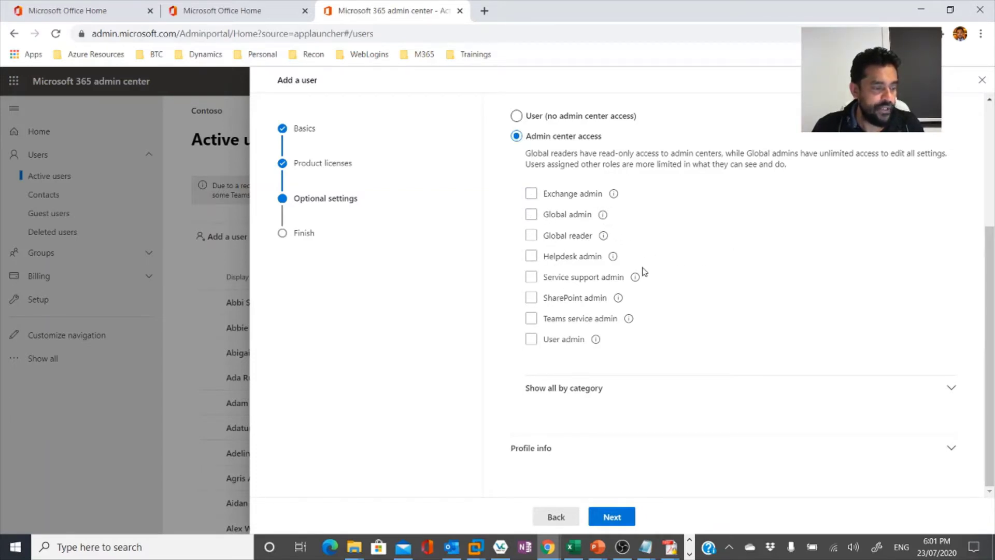
mouse_move(633, 284)
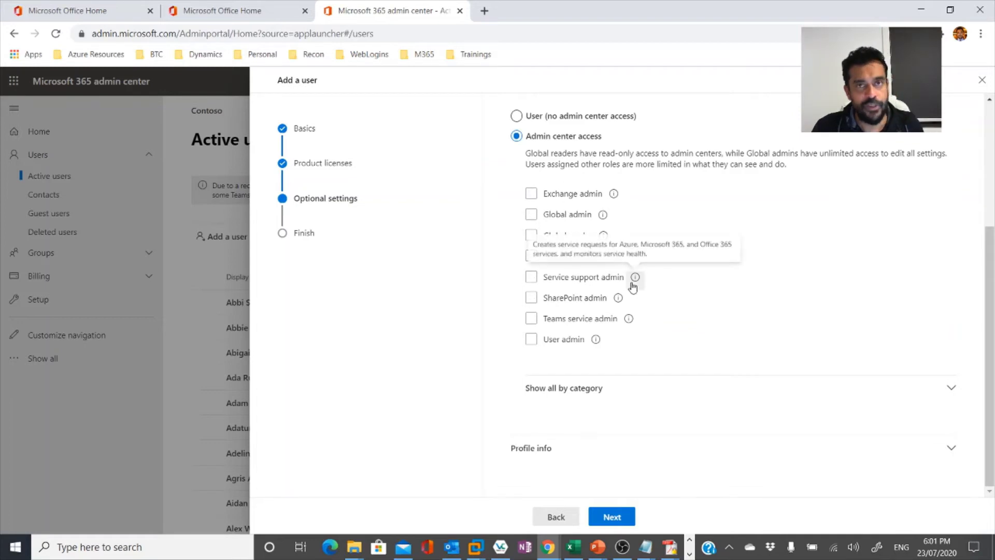
Show all admin roles by category and look through the Collaboration and Devices roles
left_click(952, 387)
scroll(744, 277, "down", 4)
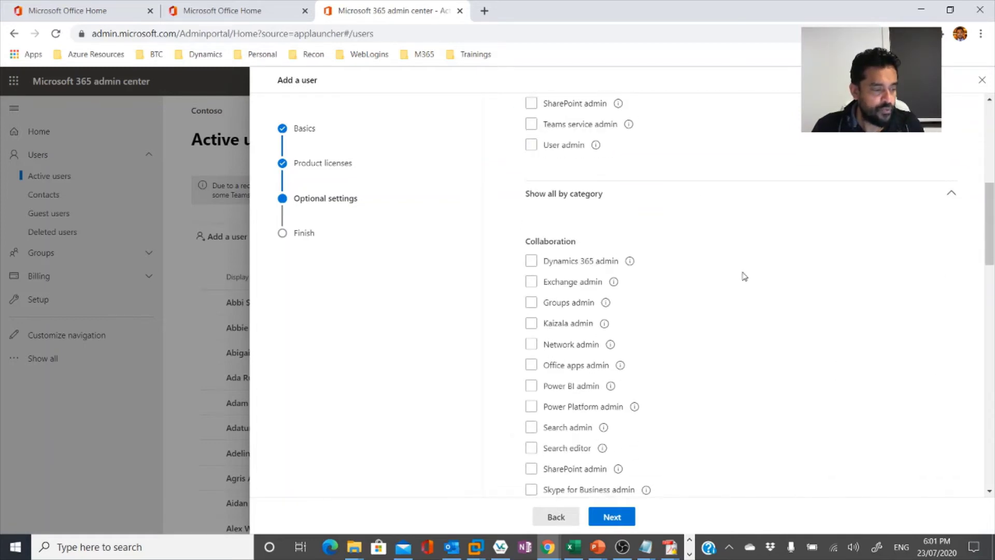
scroll(615, 366, "down", 3)
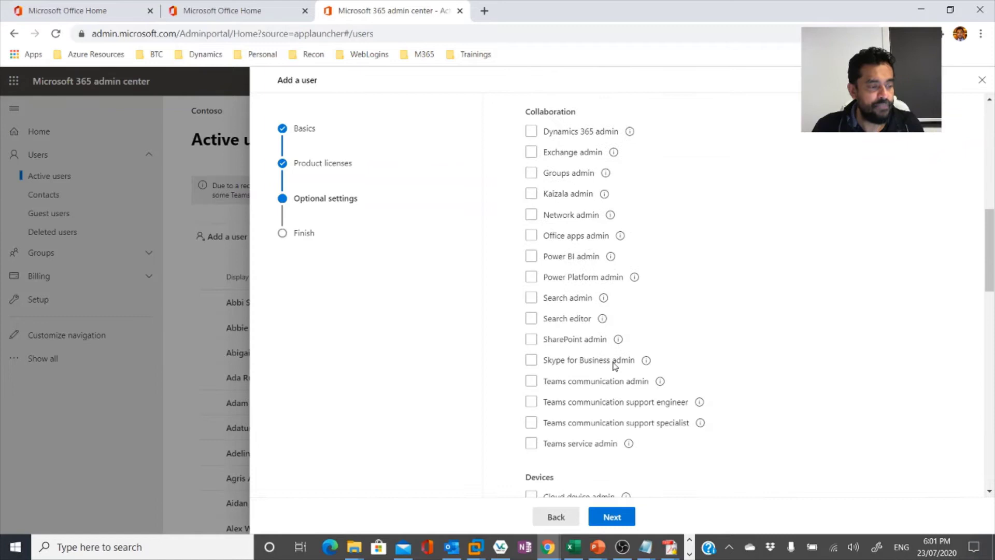
scroll(616, 366, "down", 4)
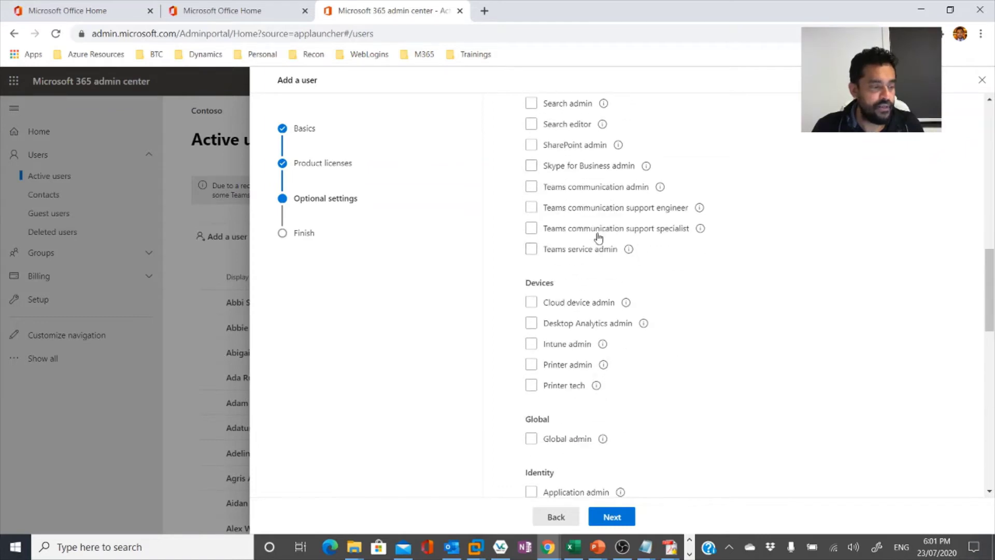
scroll(697, 324, "down", 3)
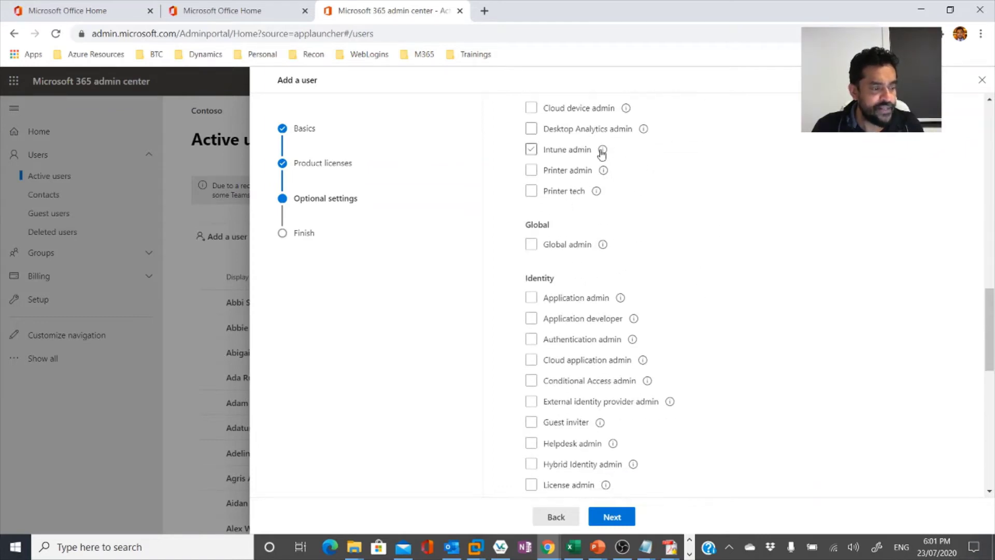
mouse_move(603, 155)
Try the Global admin role, clear it again, and look through the other roles listed by category
left_click(530, 246)
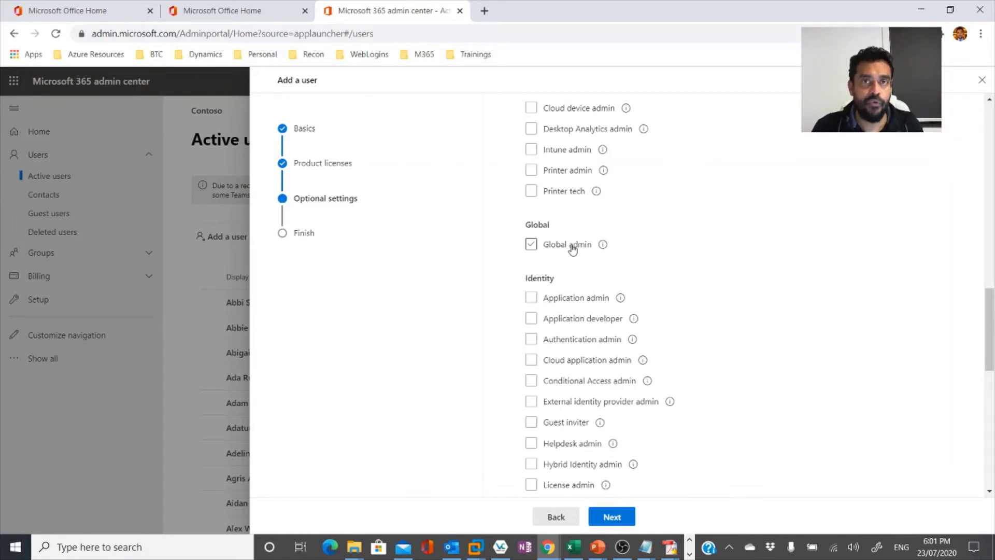
left_click(573, 249)
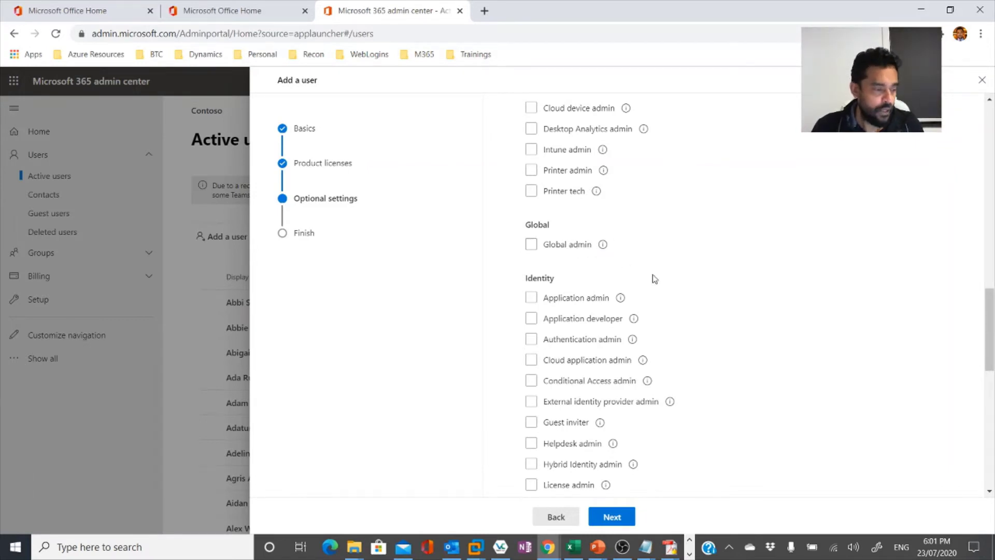
scroll(651, 278, "down", 1)
left_click(564, 358)
left_click(549, 357)
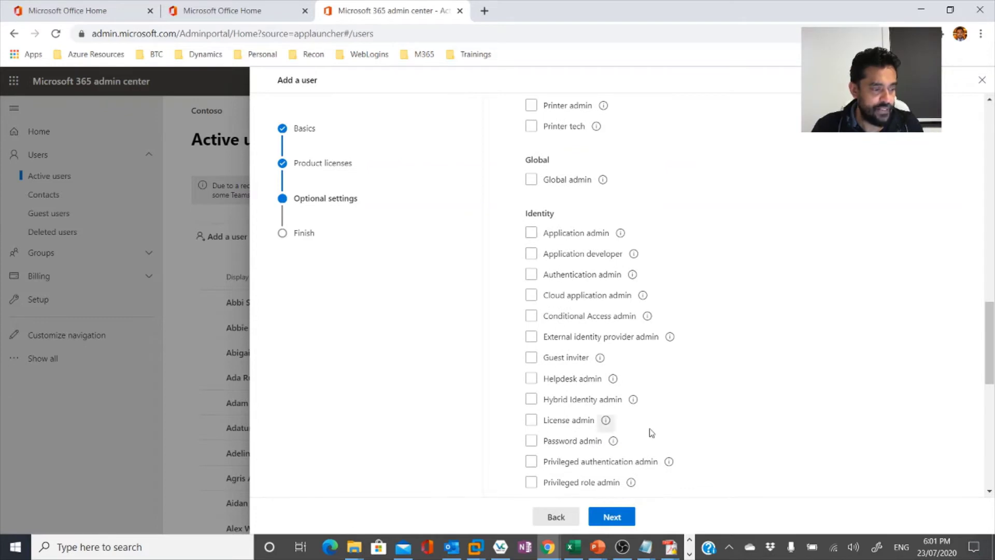
scroll(706, 356, "up", 12)
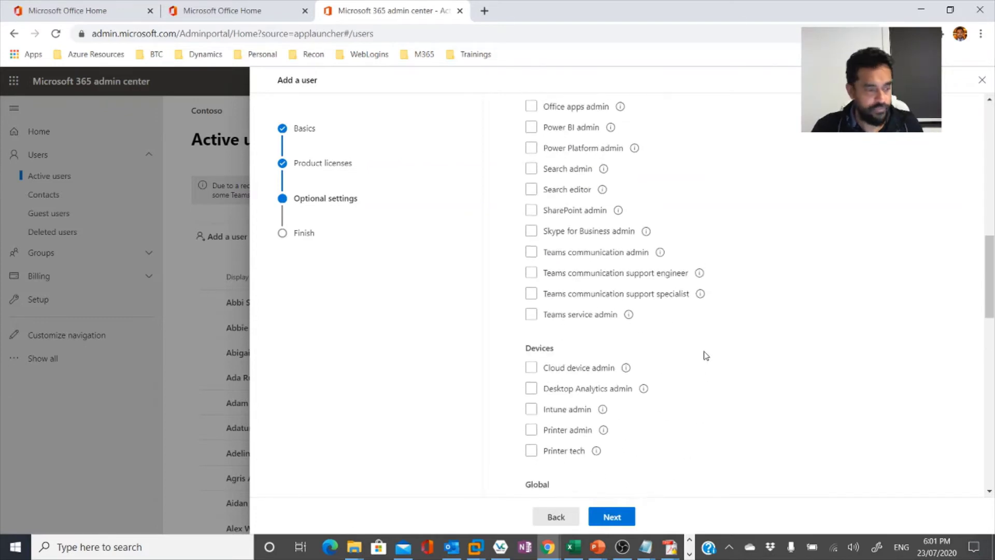
scroll(706, 356, "down", 10)
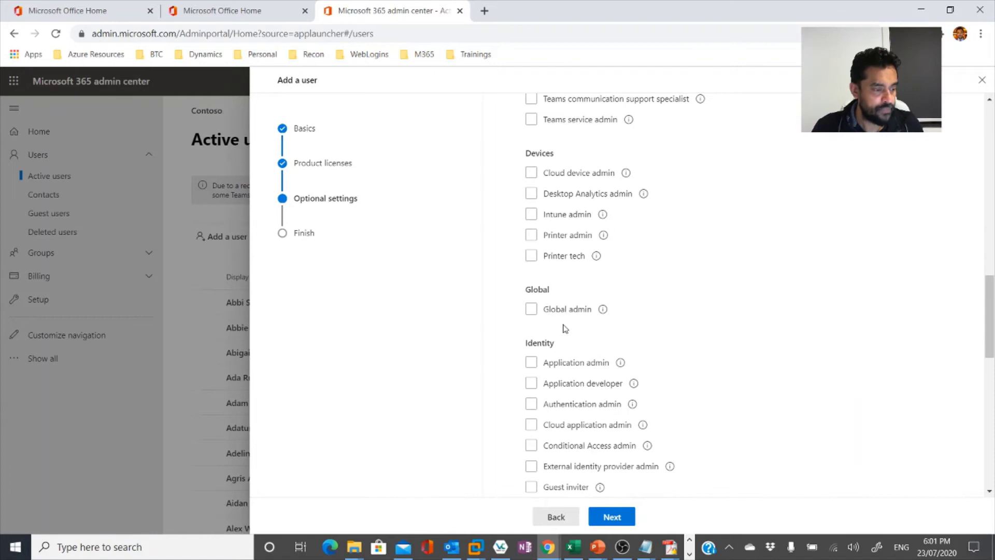
Assign the Global admin role to the new user and continue to the review page
left_click(532, 310)
scroll(680, 359, "down", 4)
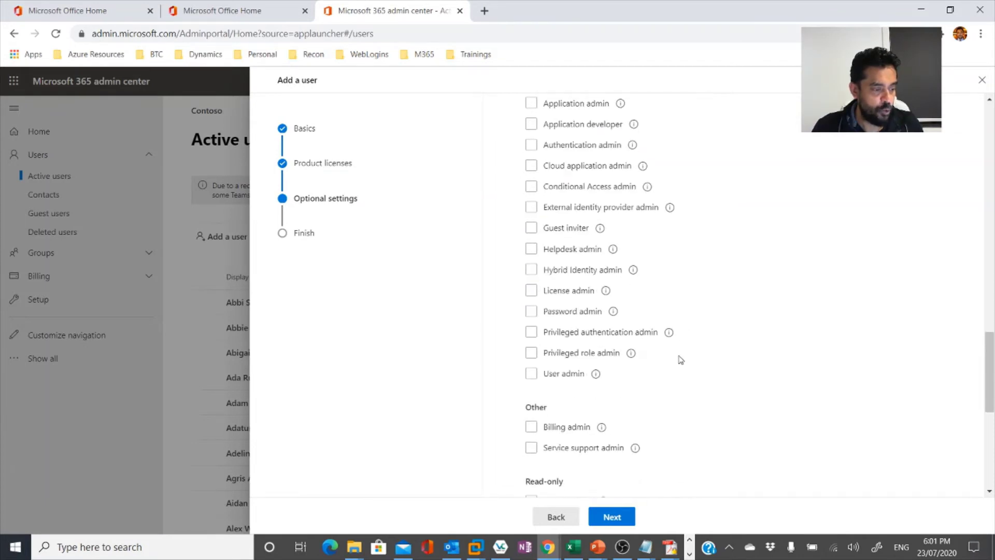
left_click(612, 517)
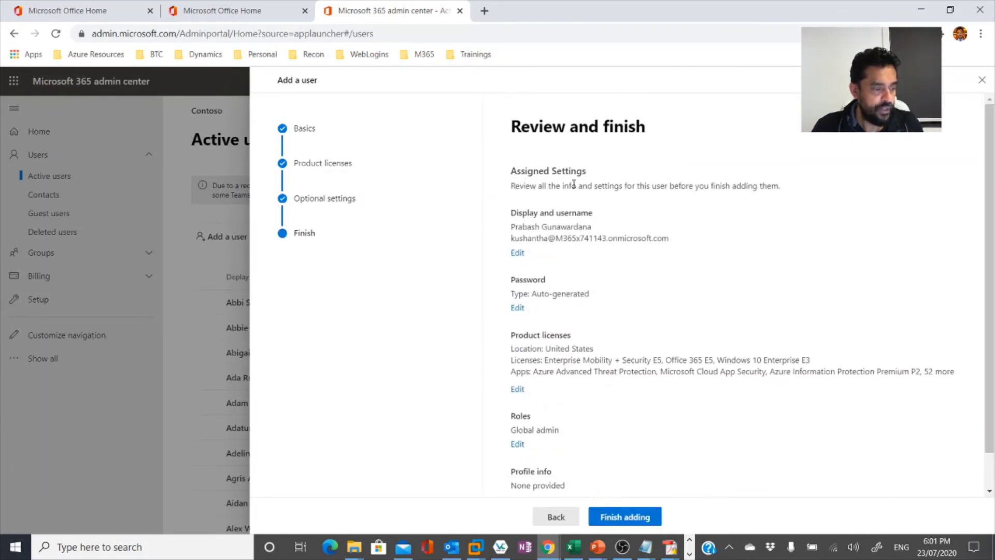
Review the new user's assigned settings, finish adding the user, and close the wizard
scroll(708, 353, "down", 1)
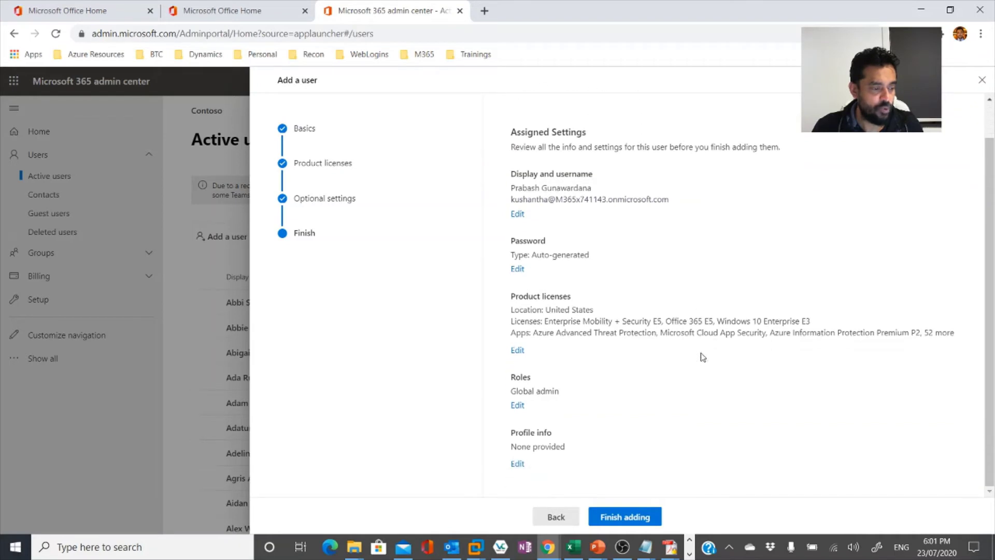
left_click(614, 517)
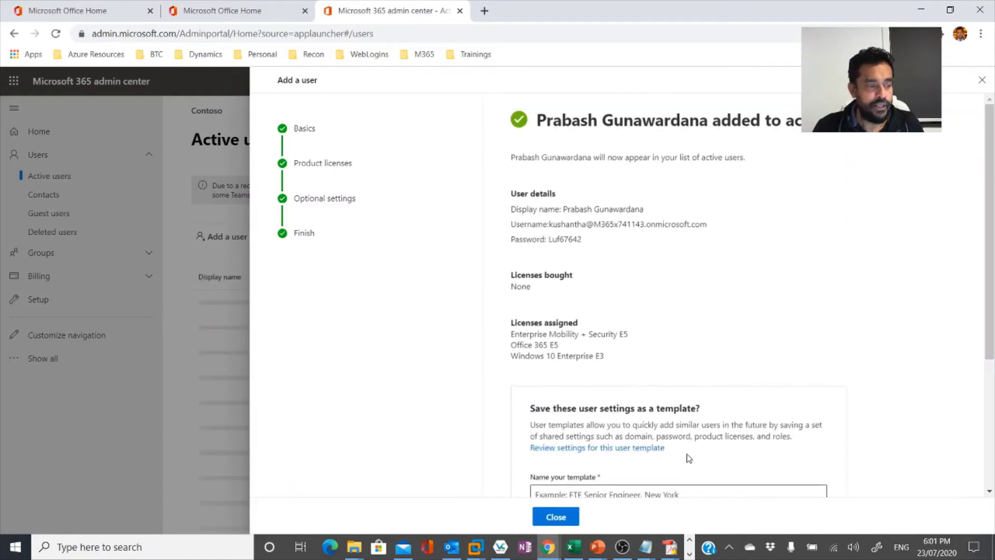
left_click(982, 80)
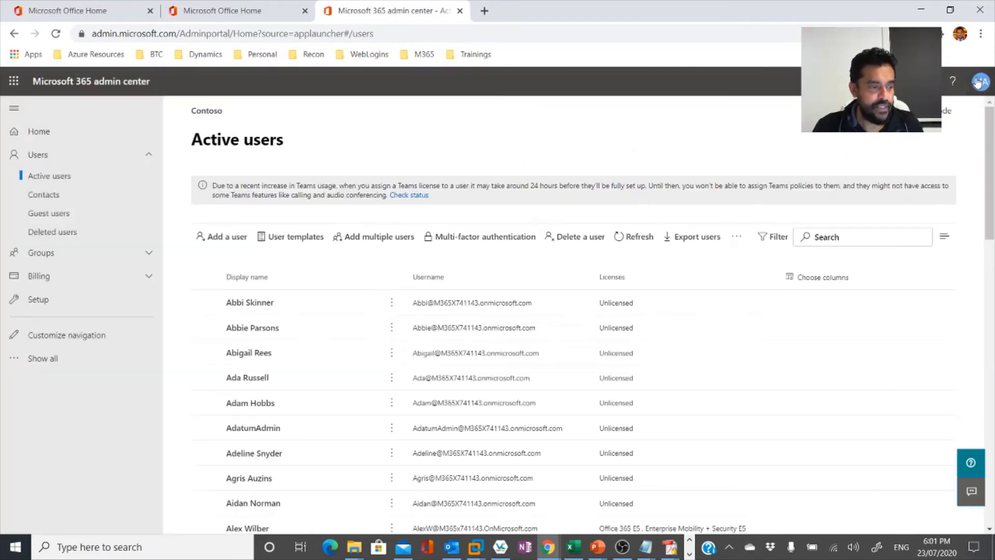
Go to the Contacts page, examine the fields of the new contact form, and close it without adding a contact
left_click(62, 196)
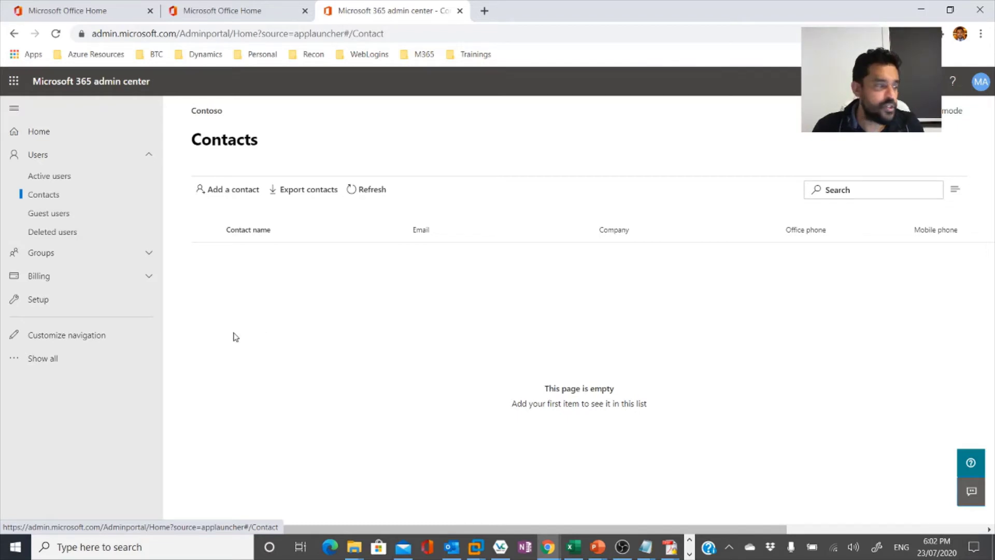
left_click(223, 190)
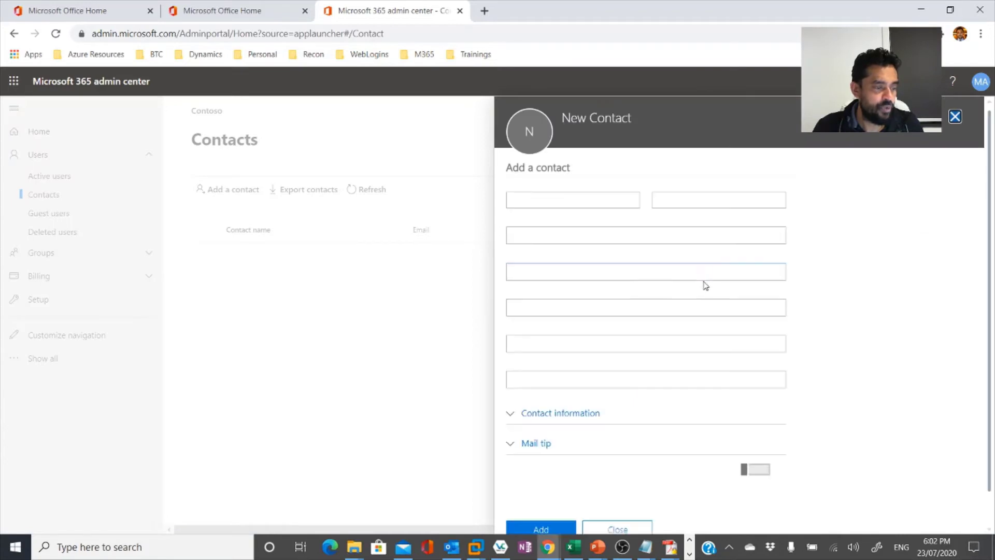
left_click(541, 223)
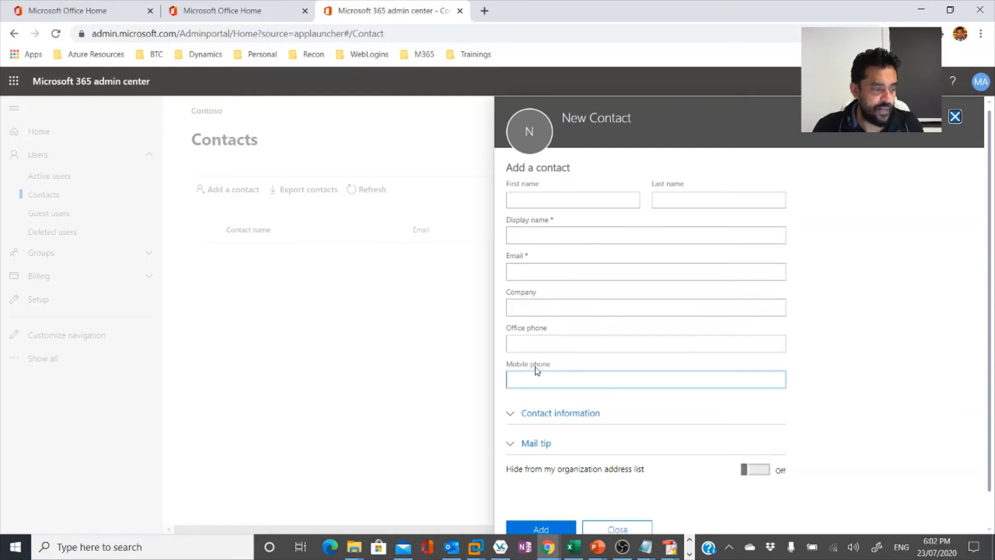
scroll(544, 402, "down", 1)
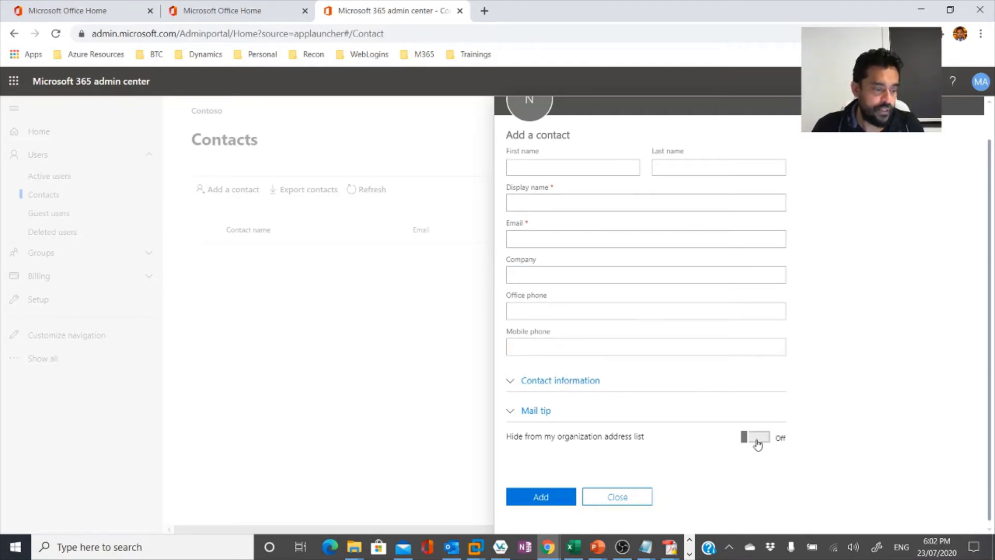
left_click(646, 499)
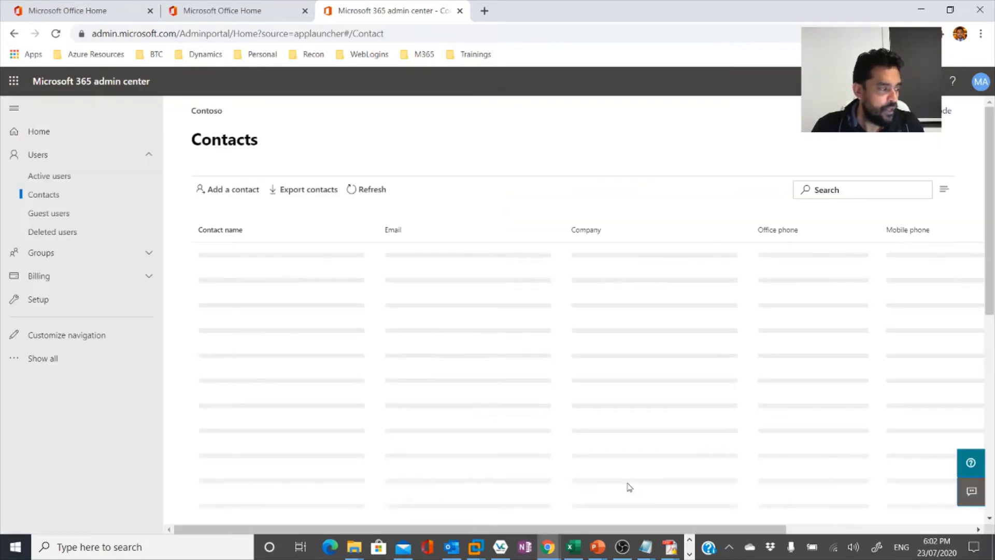
Start adding multiple users from Active users and download the CSV file with headers only
left_click(72, 187)
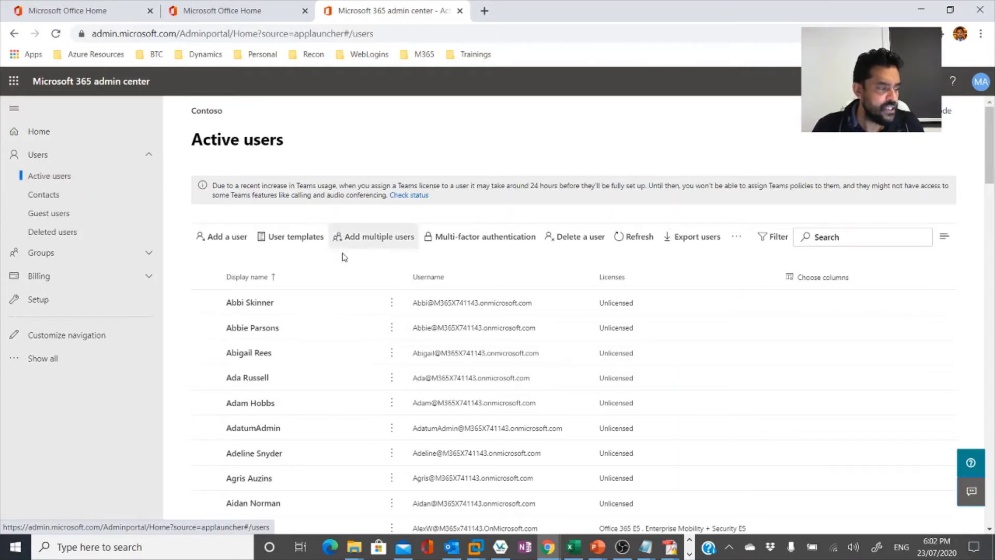
left_click(365, 243)
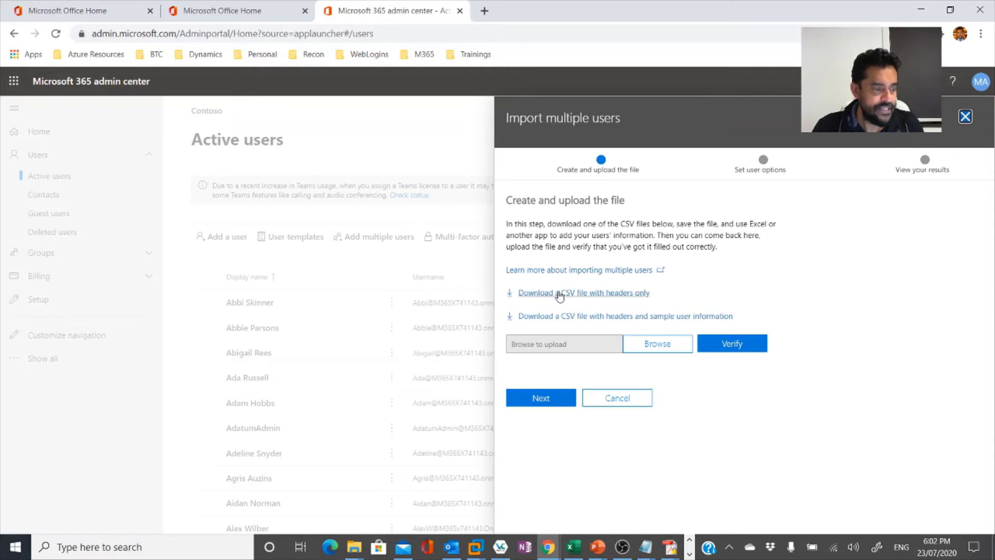
left_click(559, 294)
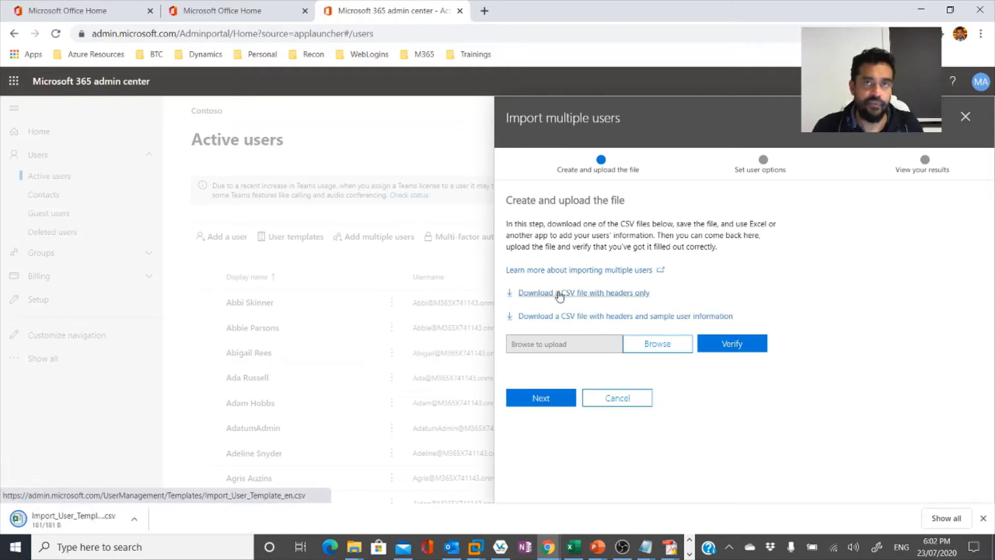
Open the downloaded Import_User_Template_en file in Excel, examine its column headers, and close it
left_click(66, 519)
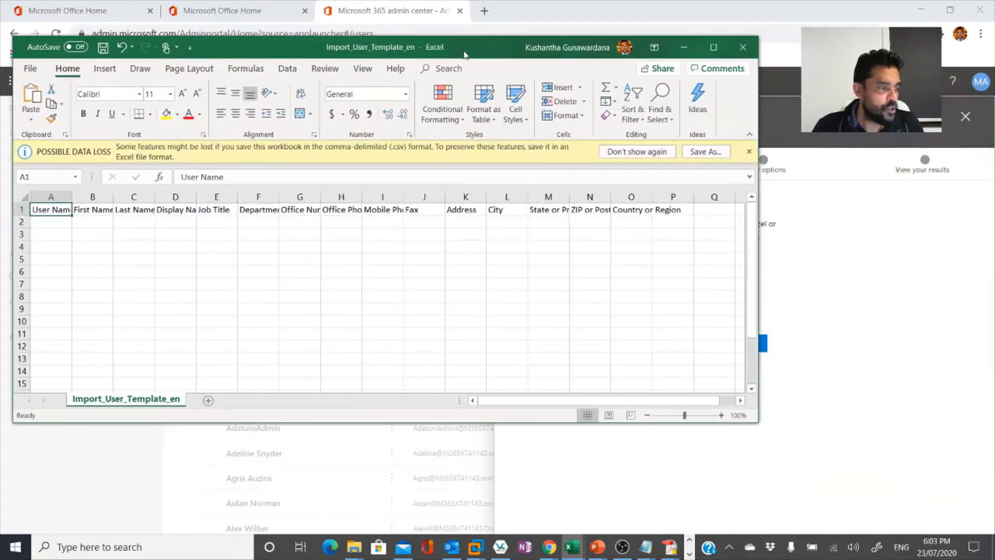
double_click(465, 54)
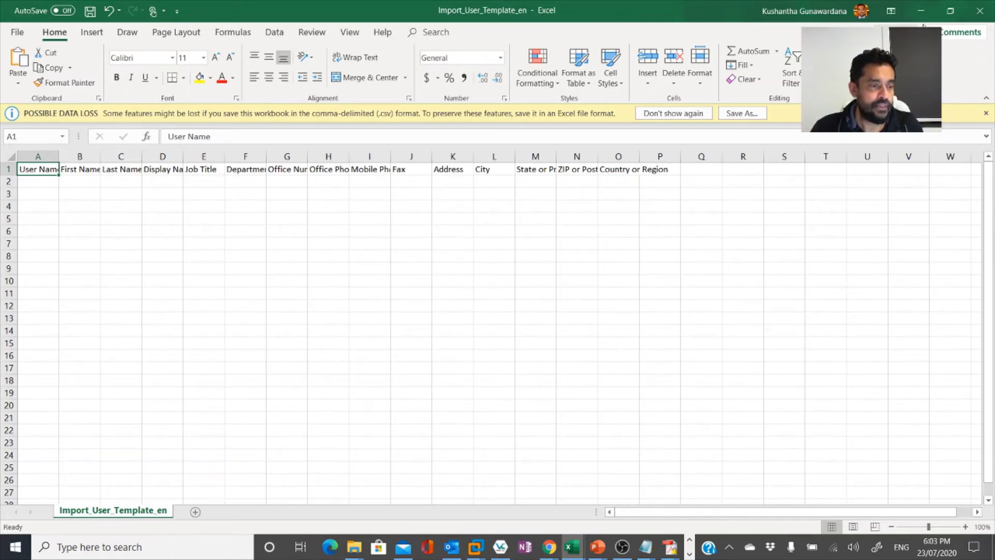
left_click(980, 10)
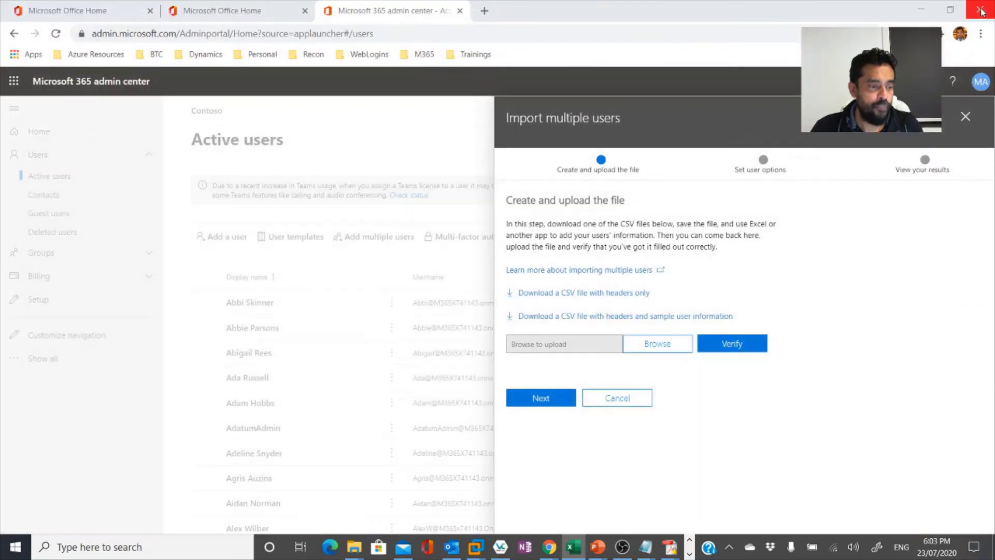
Browse for a CSV file to upload, dismiss the file selection, and cancel the multiple-user import
left_click(657, 343)
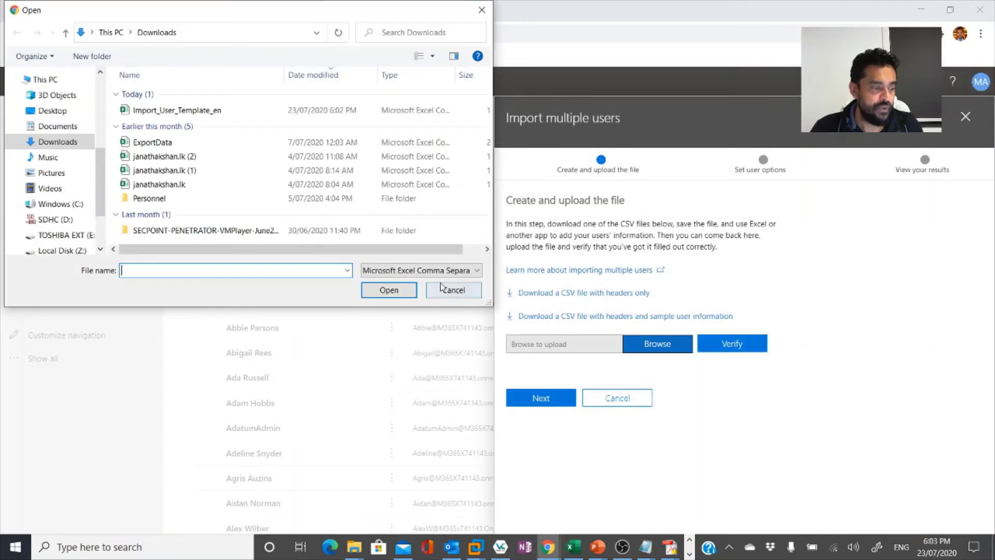
left_click(454, 289)
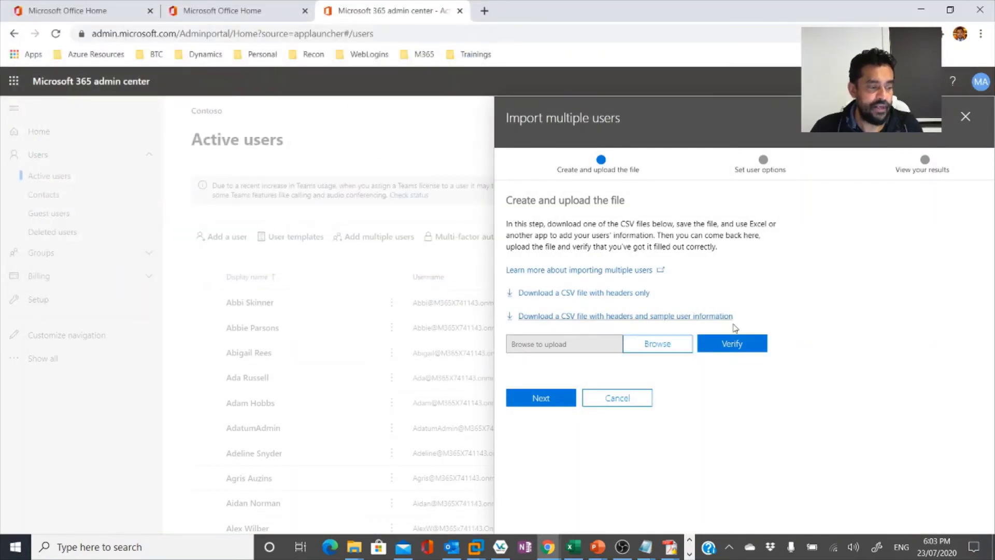
left_click(621, 403)
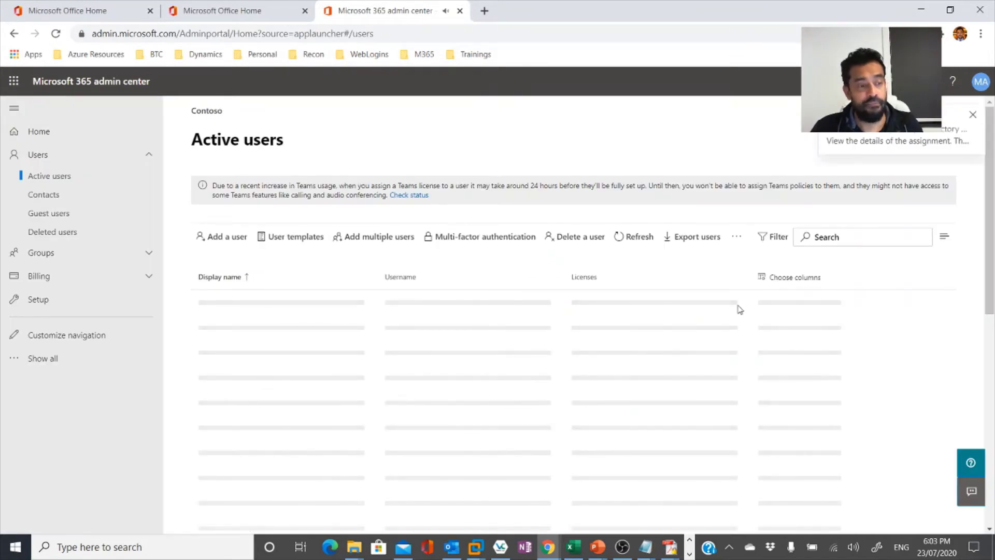
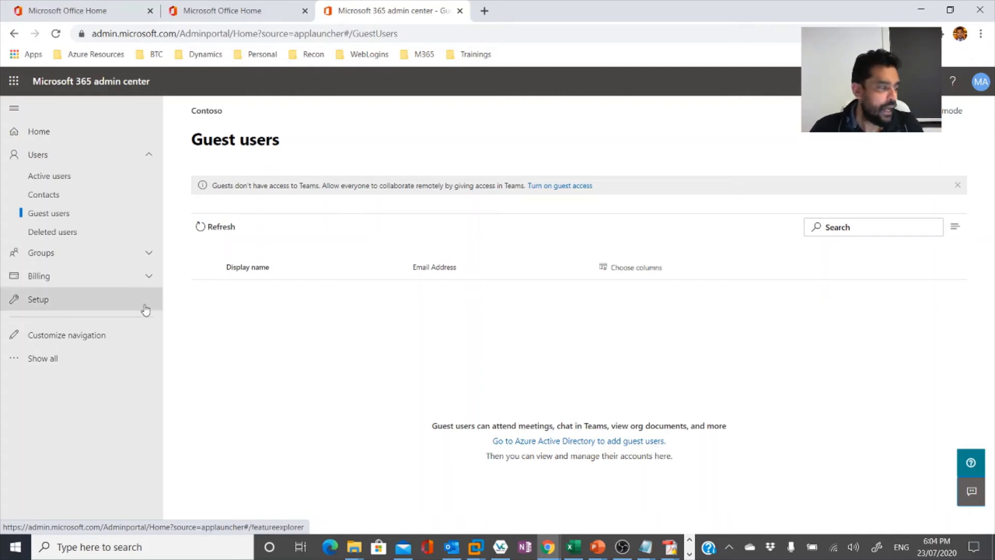
Switch to the Azure Active Directory admin center from the full navigation list and show all users of the Contoso directory
left_click(61, 358)
scroll(88, 290, "down", 5)
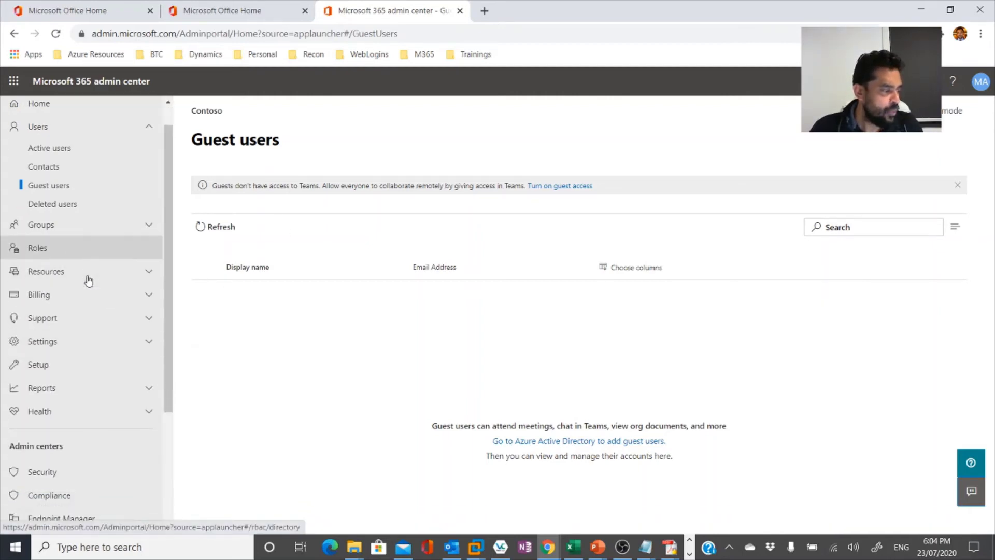
left_click(83, 374)
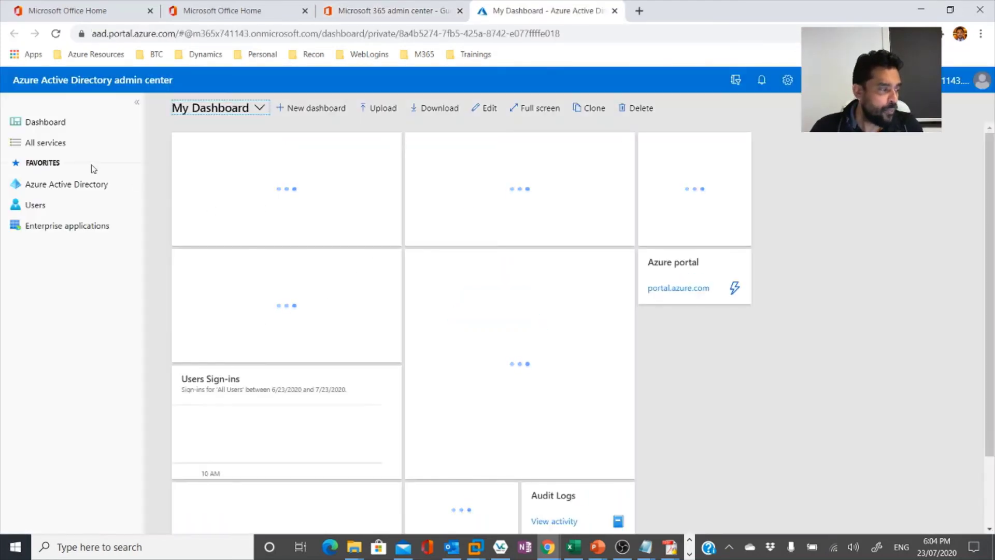
left_click(63, 184)
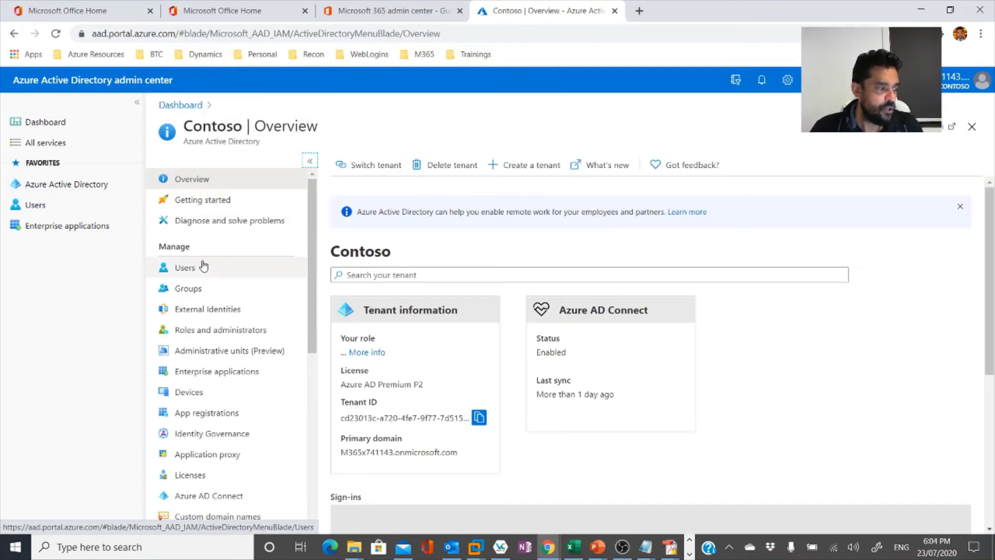
left_click(188, 272)
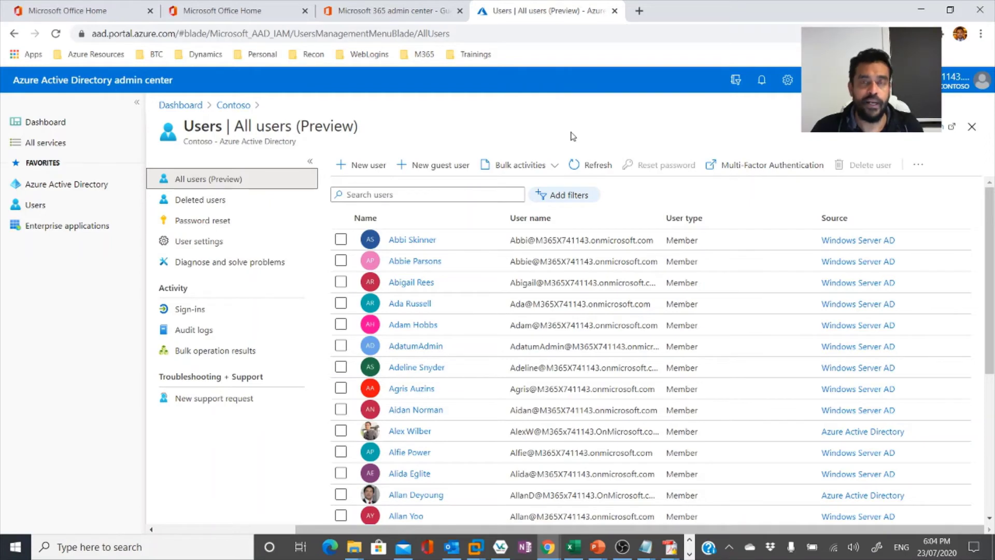
Start a new guest user in the Contoso directory, compare the Invite user and Create user options, and highlight the example user name's domain
left_click(442, 168)
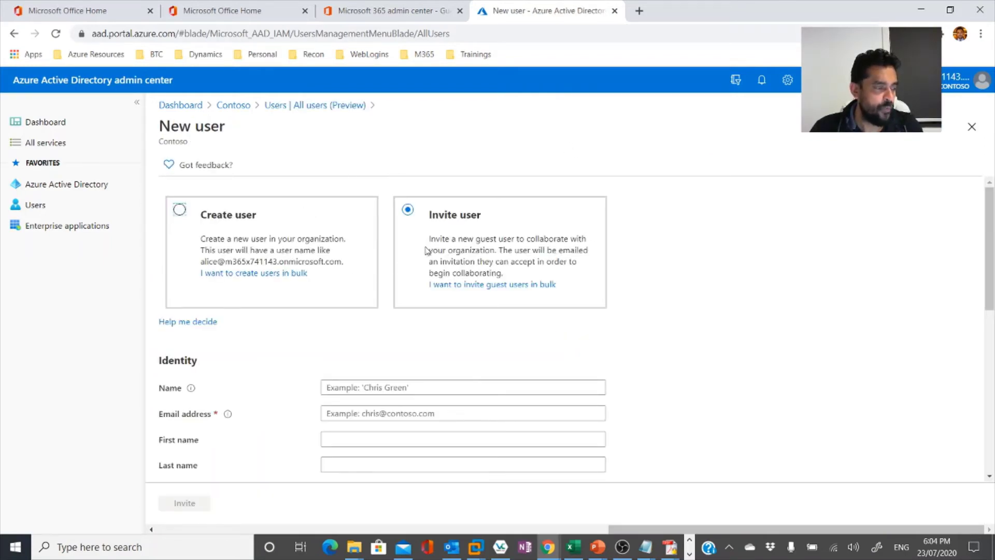
left_click(365, 387)
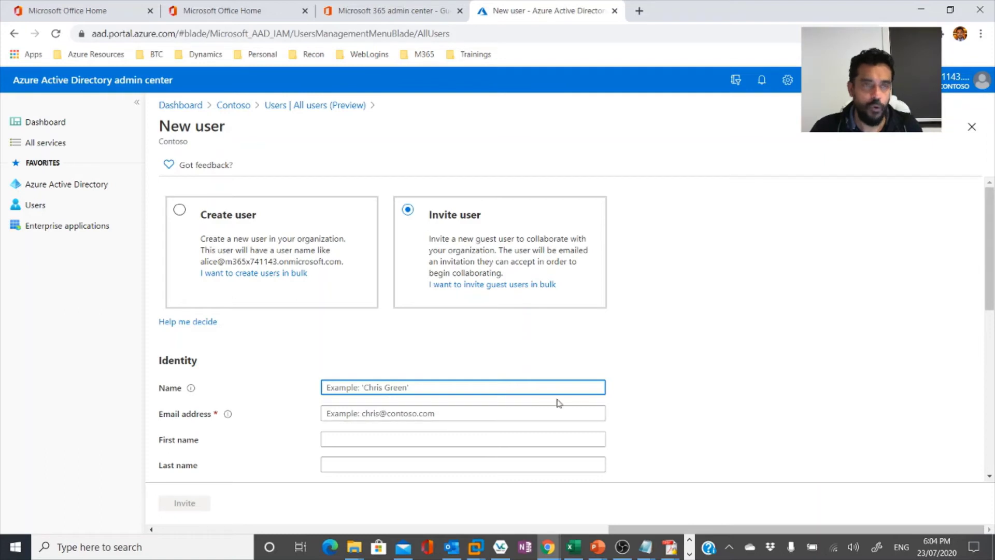
left_click(179, 210)
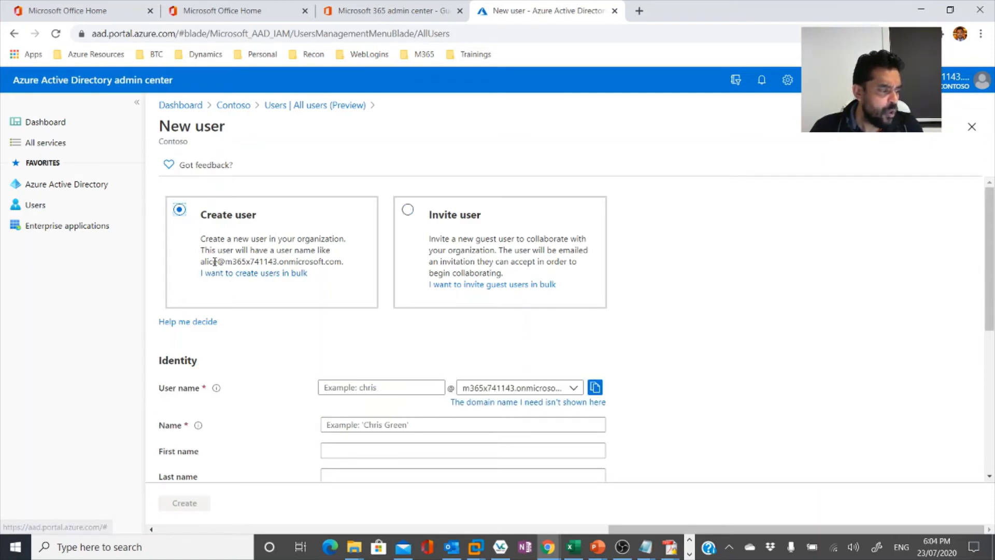
left_click_drag(218, 261, 347, 288)
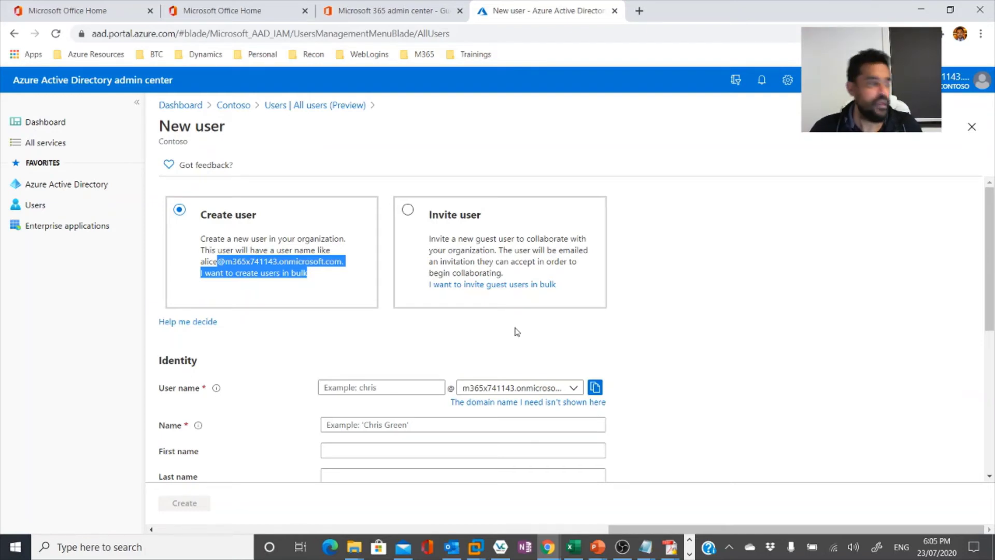
Switch to the Microsoft 365 admin center, show the Groups list, and start adding a group
left_click(416, 18)
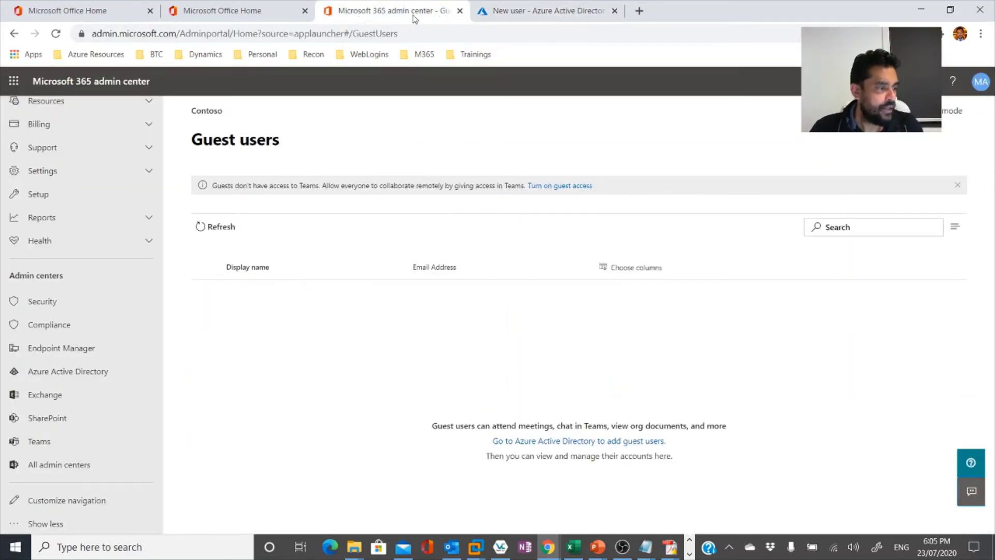
scroll(105, 256, "up", 4)
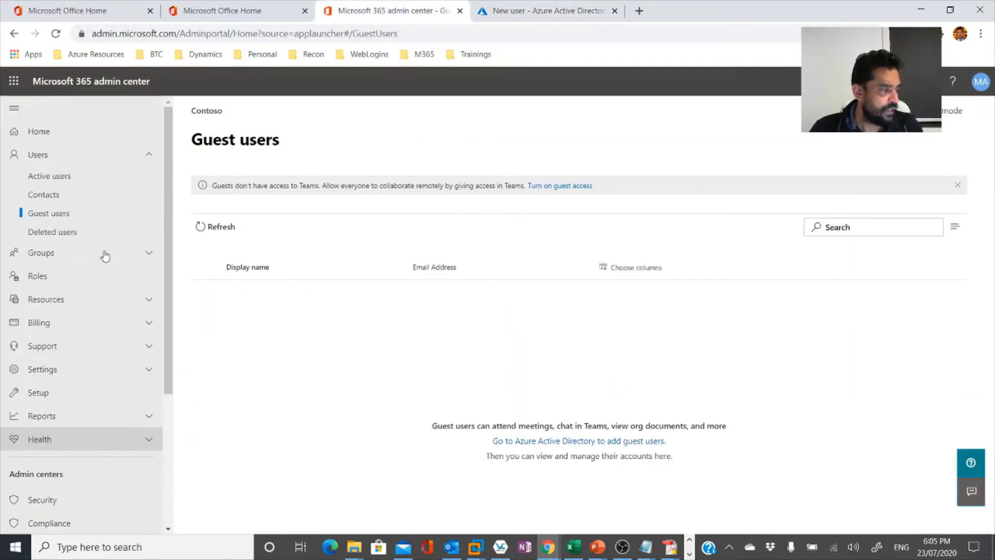
left_click(149, 254)
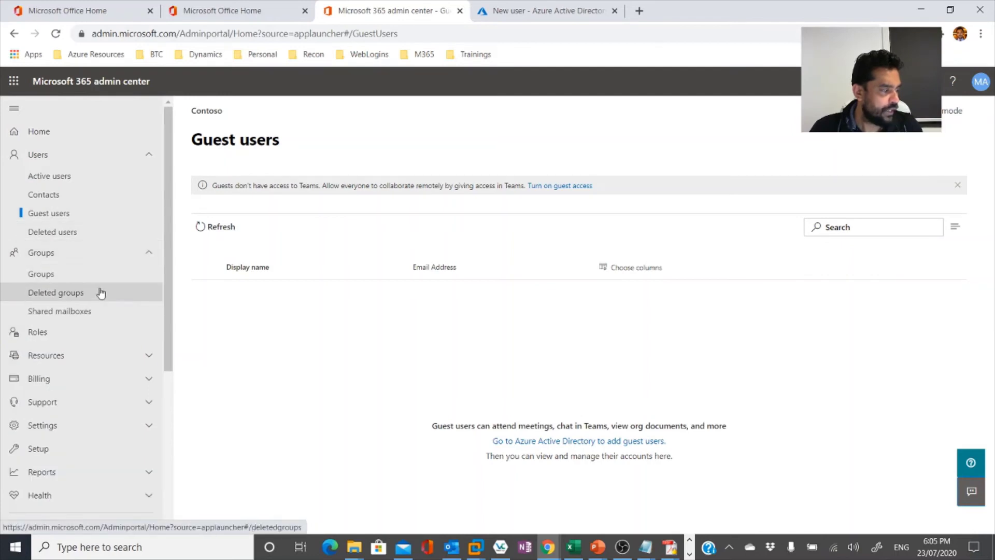
left_click(66, 274)
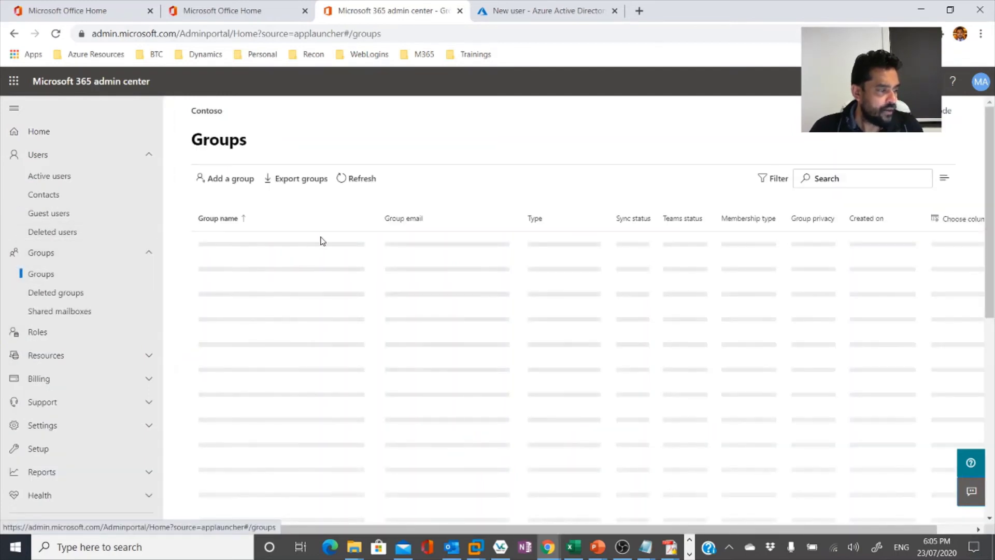
left_click(223, 181)
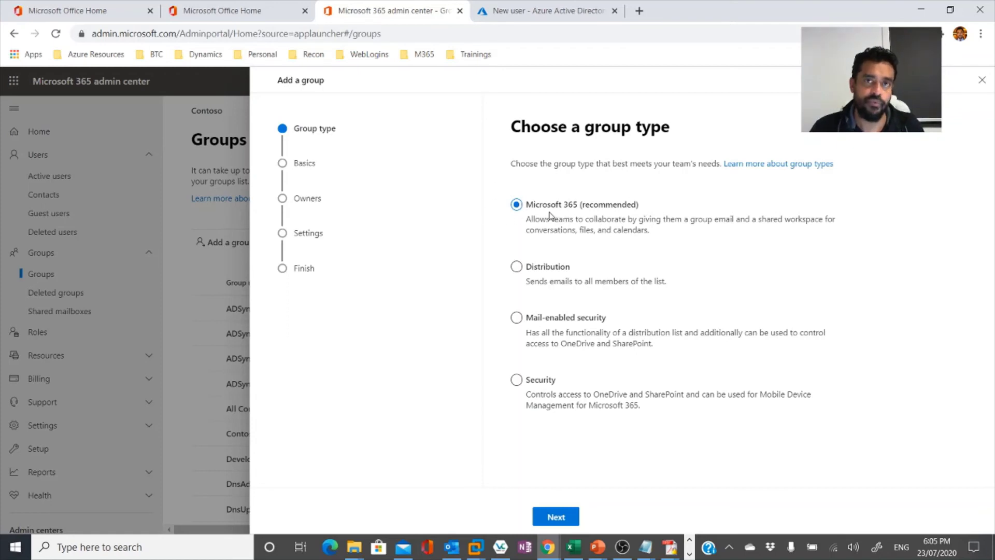
Examine the Distribution, Security and Mail-enabled security group types, leaving Mail-enabled security selected and the group wizard open
left_click(516, 267)
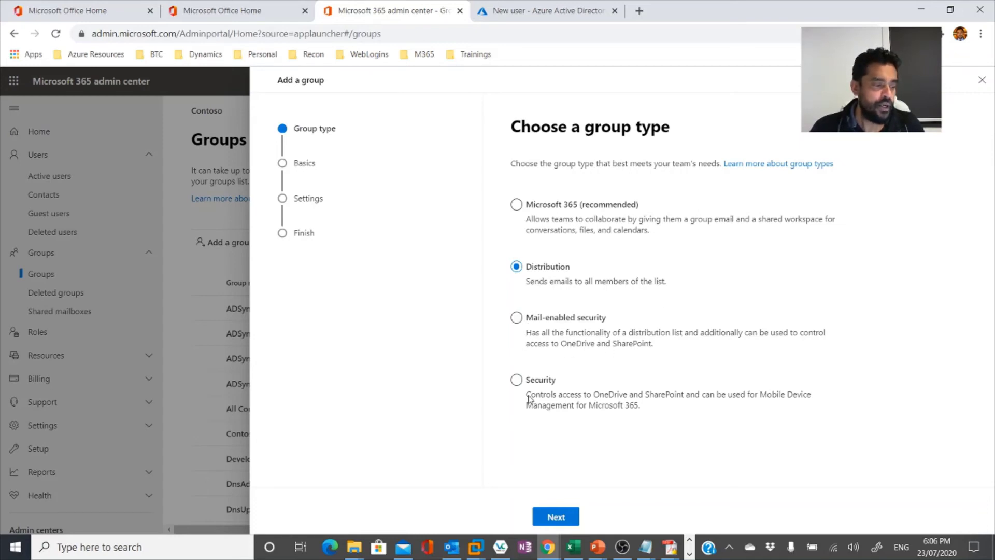
left_click(516, 380)
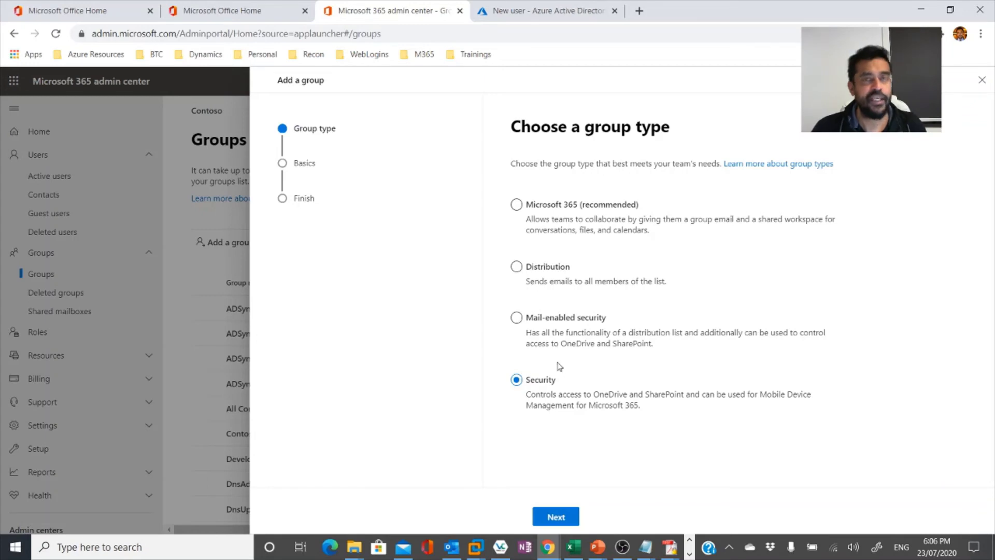
left_click(517, 317)
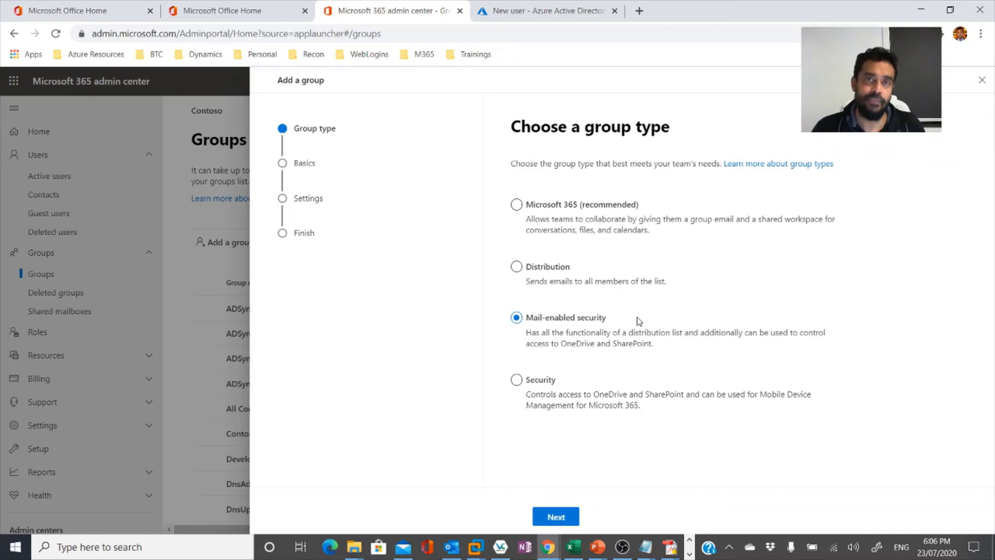
left_click(987, 83)
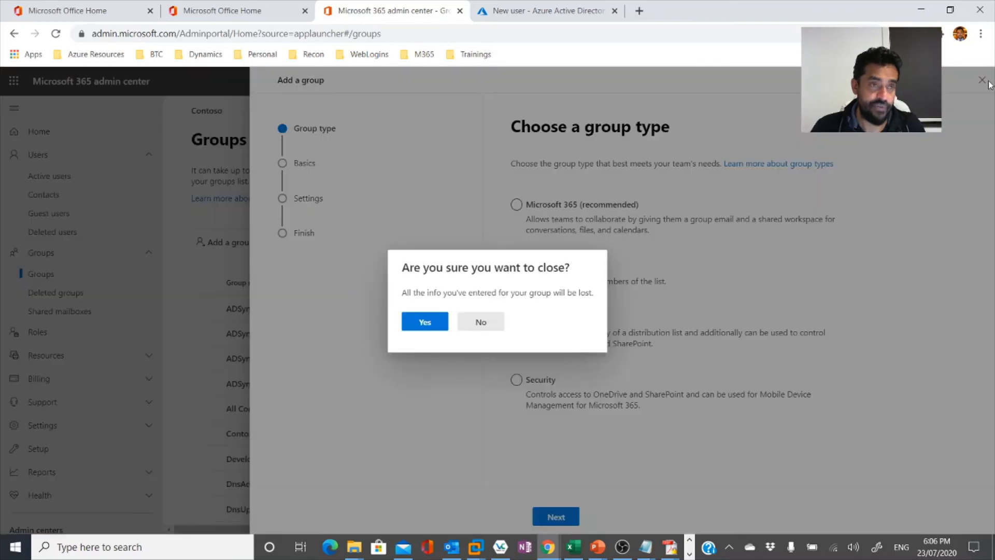
left_click(470, 331)
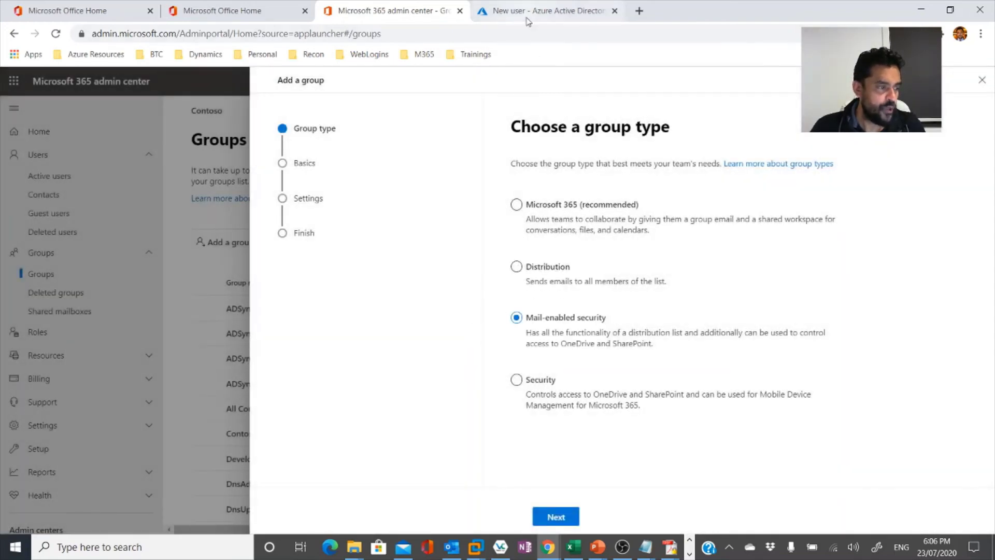
Show the Contoso overview in the Azure Active Directory admin center, then return to the Microsoft 365 admin center and discard the new group
left_click(526, 17)
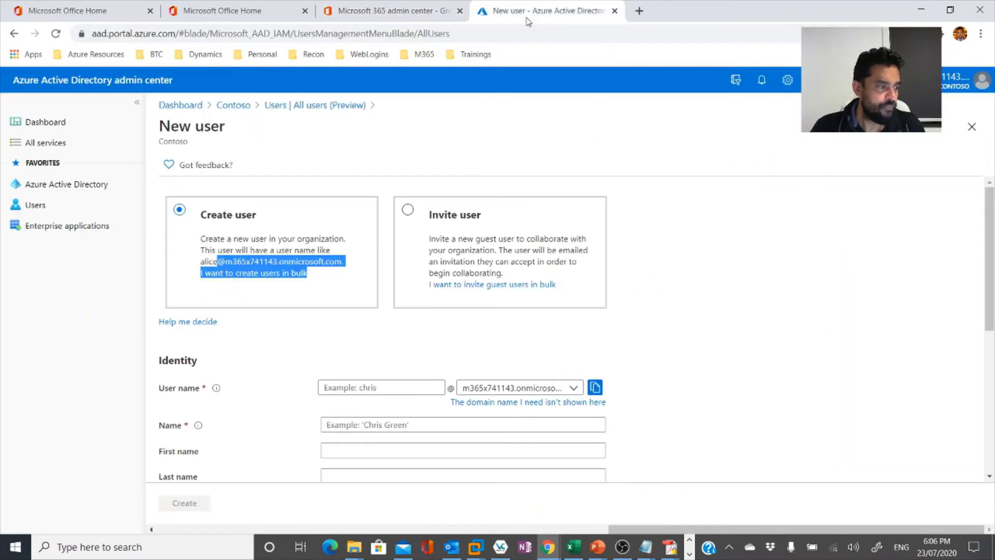
left_click(71, 187)
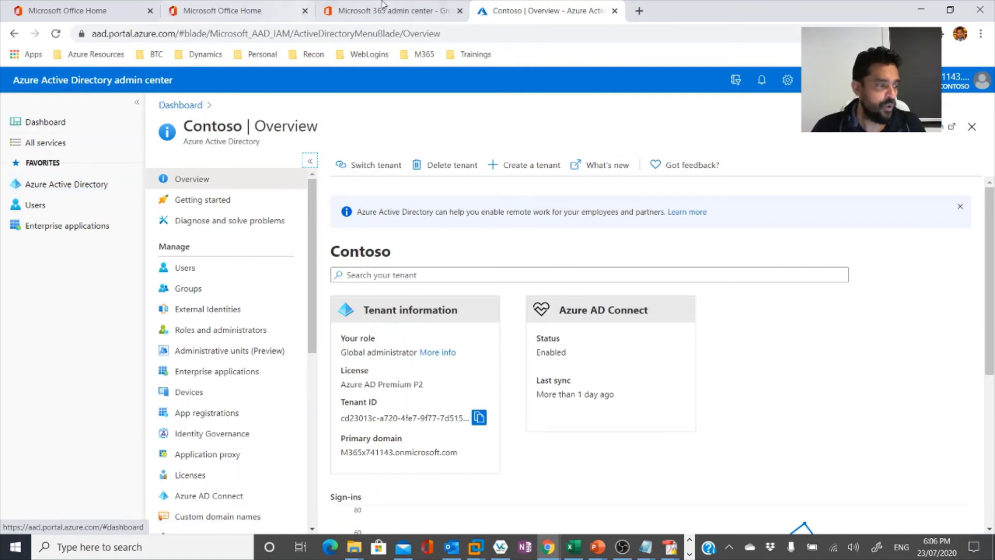
left_click(403, 12)
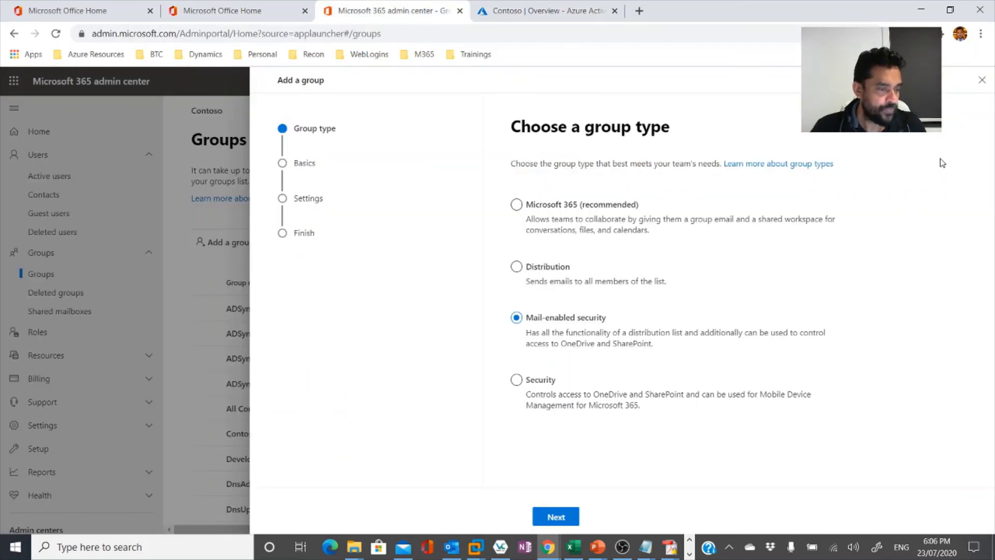
left_click(981, 80)
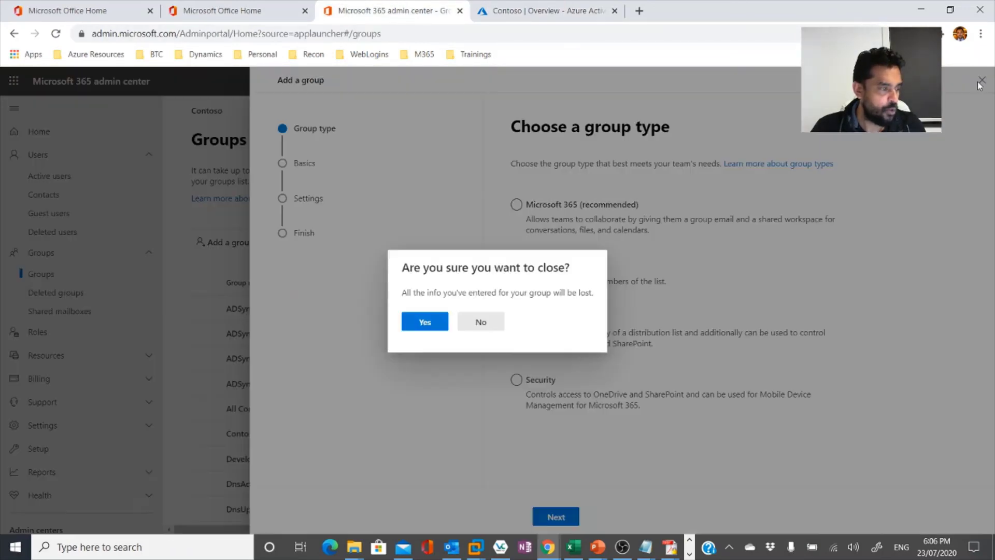
left_click(424, 322)
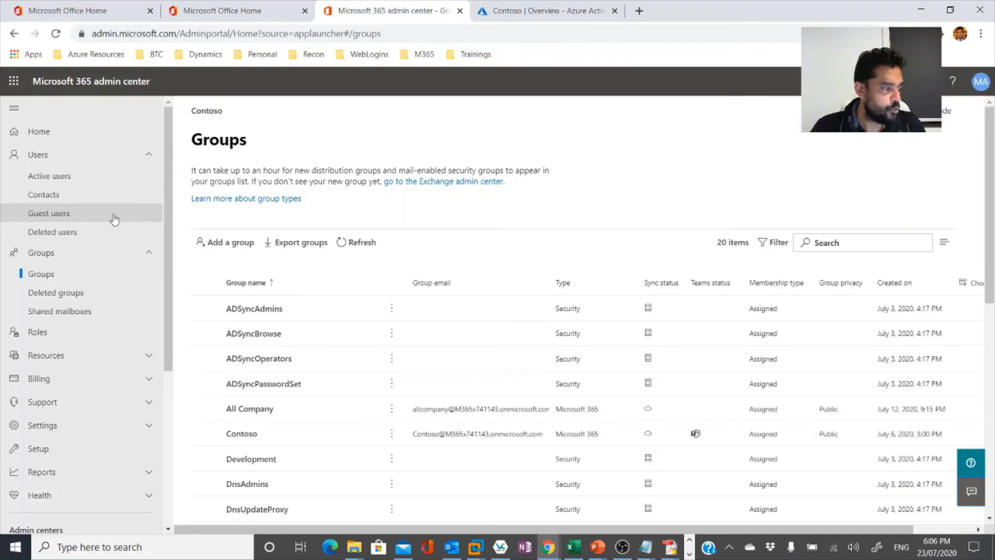
Compare the Active users list in the Microsoft 365 admin center with all users in the Azure Active Directory admin center
left_click(57, 179)
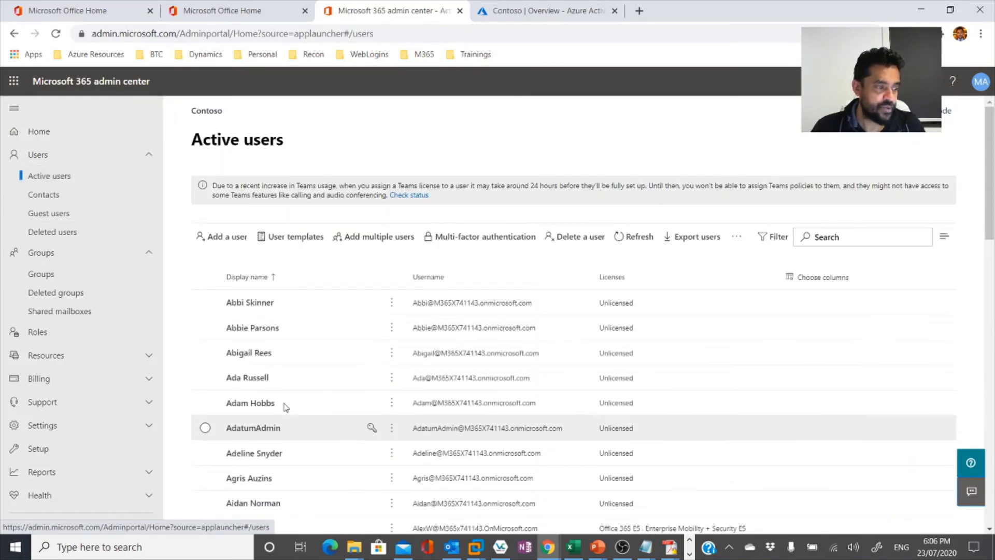
left_click(512, 15)
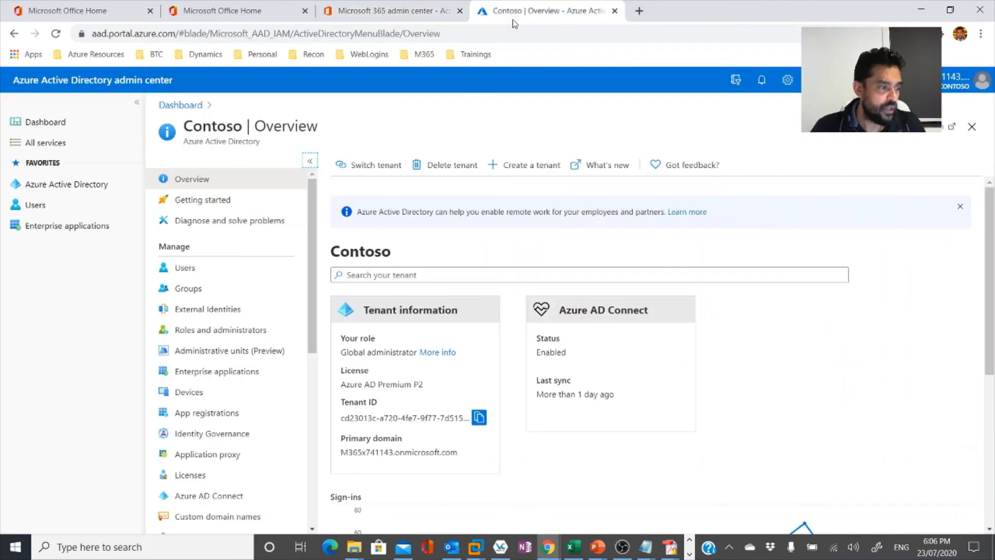
left_click(189, 267)
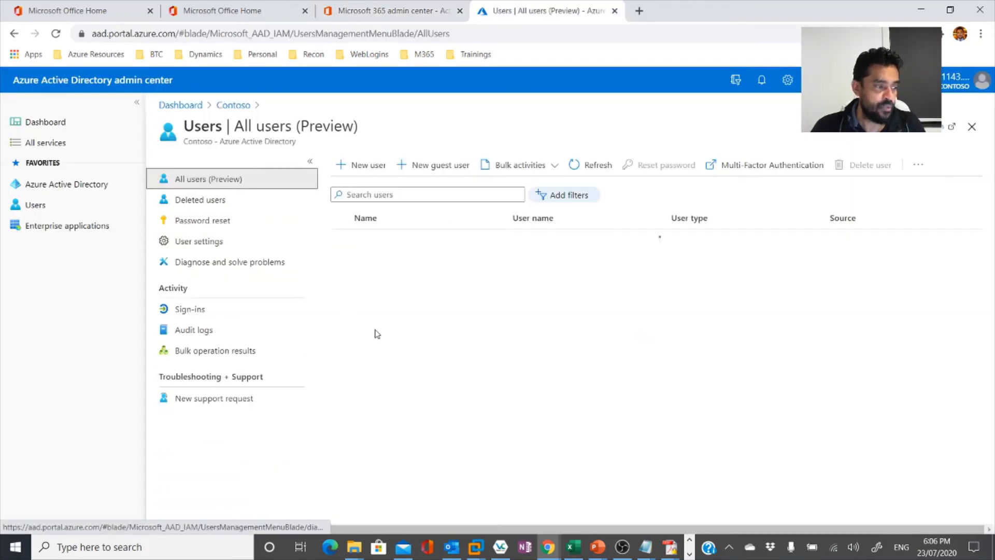
left_click(389, 12)
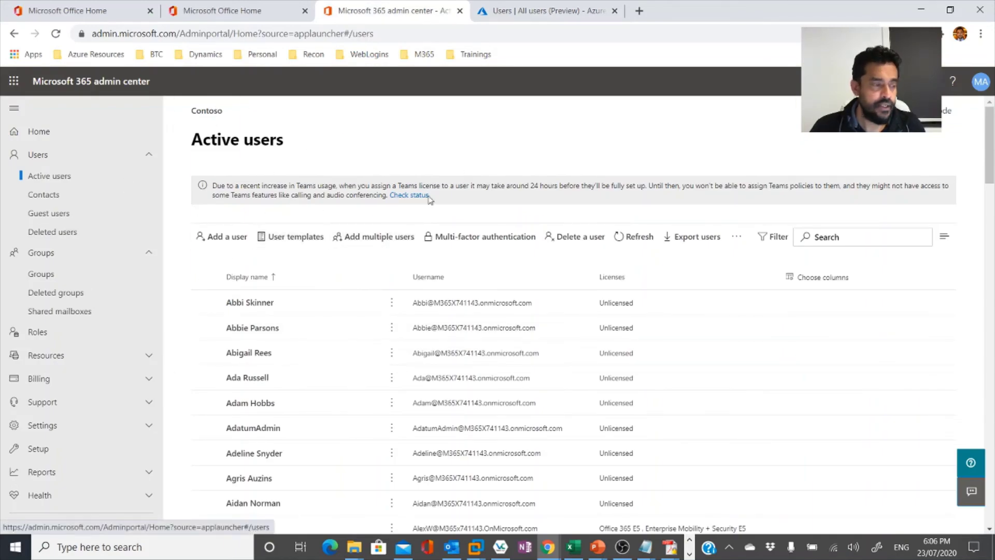
left_click(541, 11)
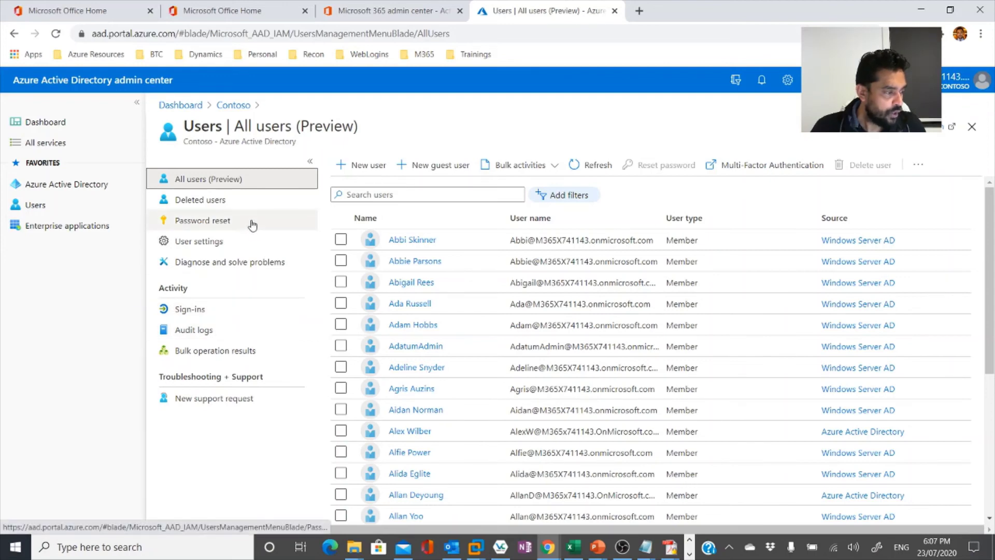
Start a new group in the Contoso directory's Groups and set its group type to Office 365
left_click(233, 105)
left_click(192, 288)
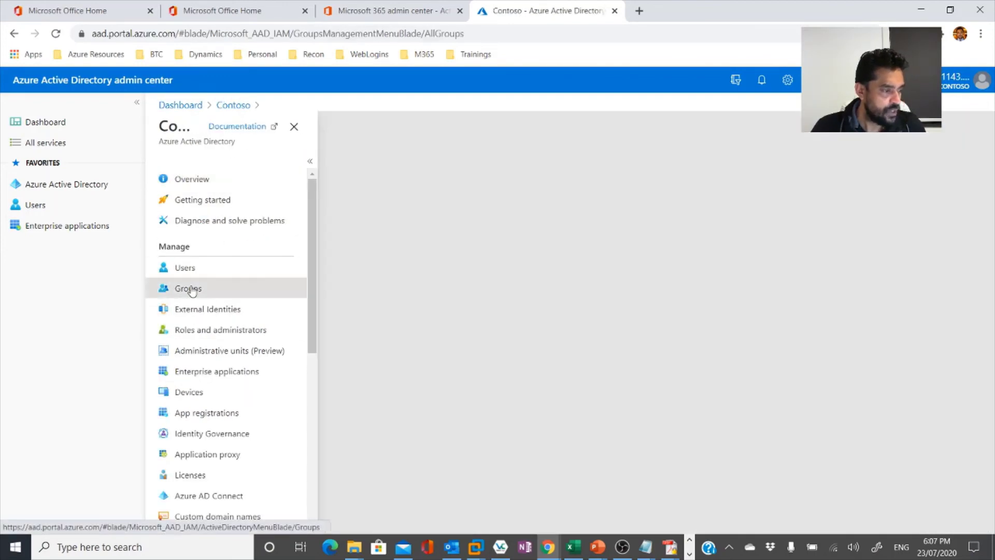
left_click(365, 165)
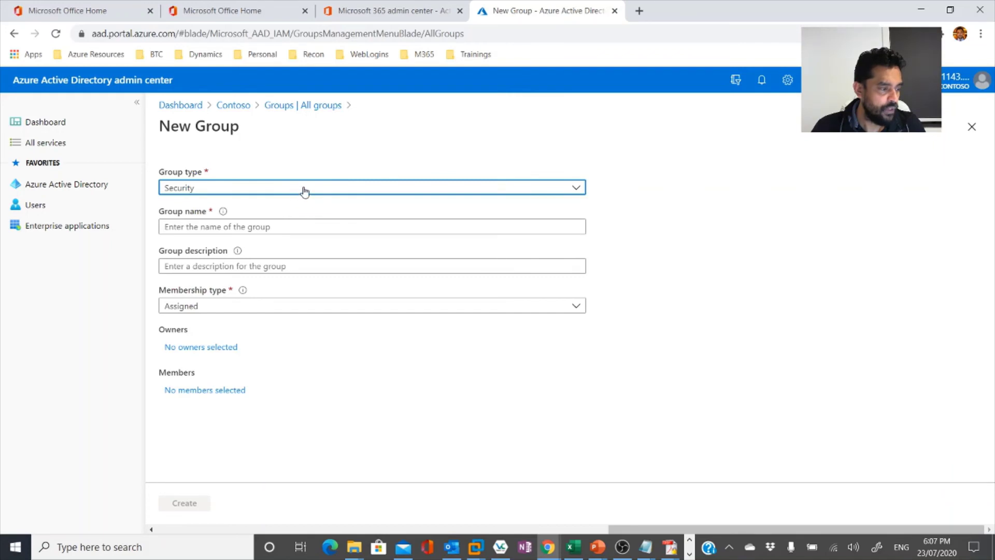
left_click(304, 189)
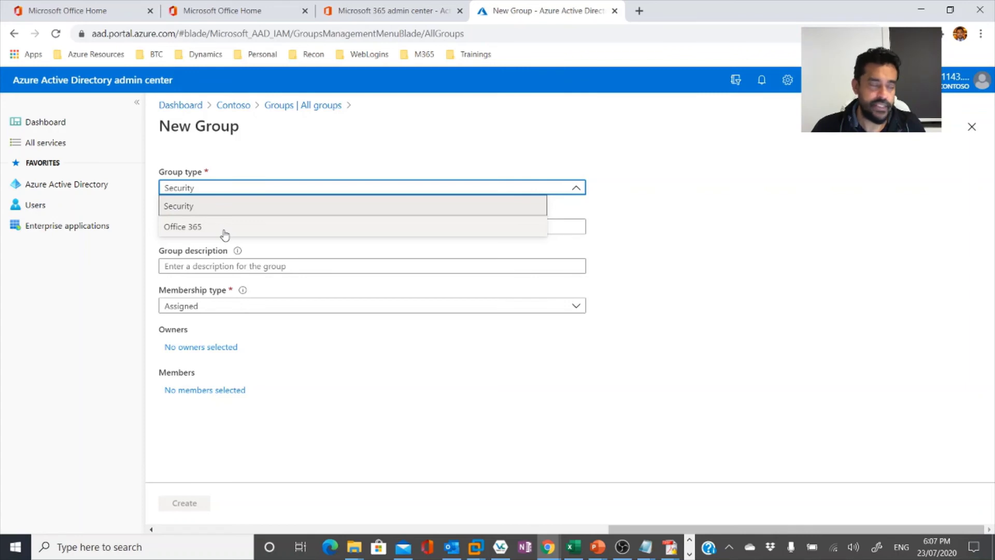
left_click(197, 232)
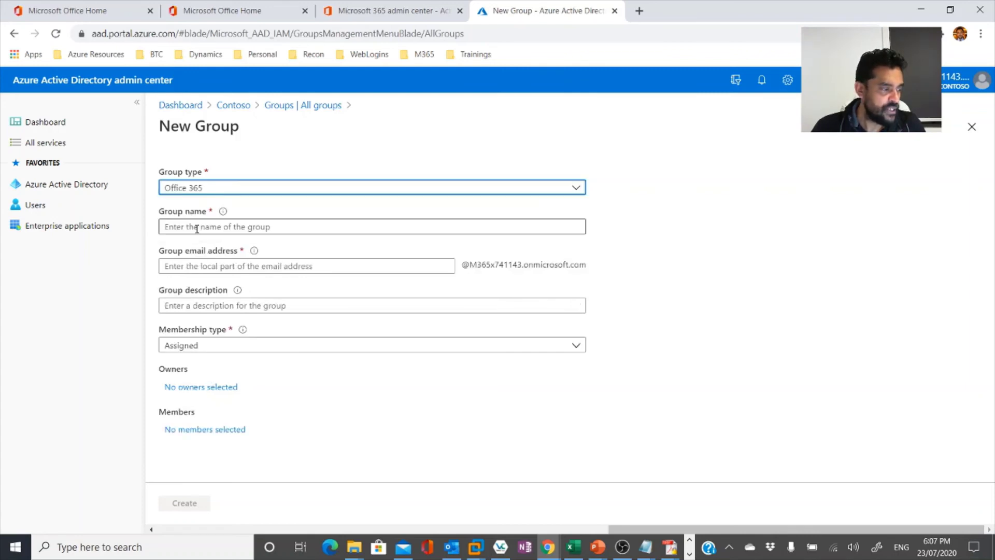
Keep the membership type Assigned, view the users available as members, and close the member selection without choosing anyone
left_click(239, 345)
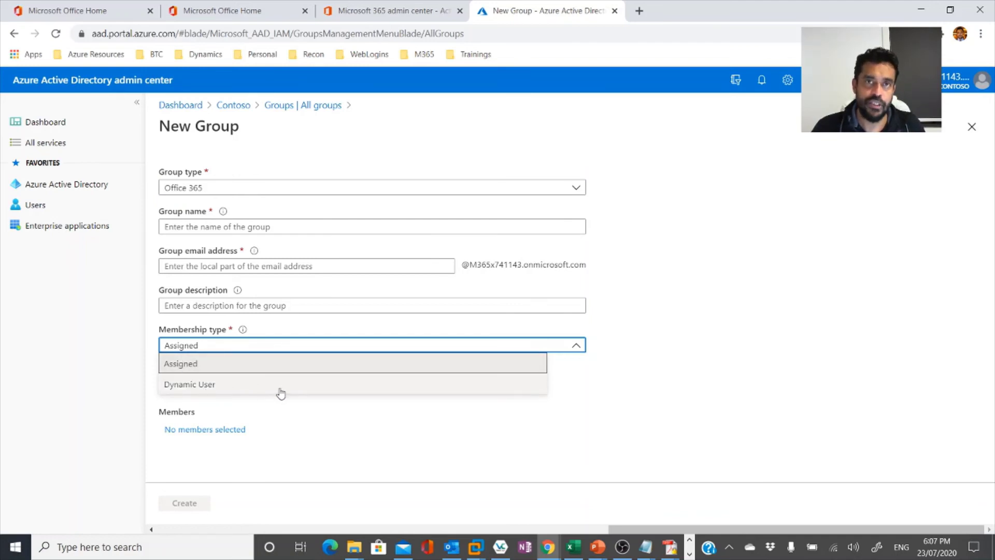
left_click(217, 368)
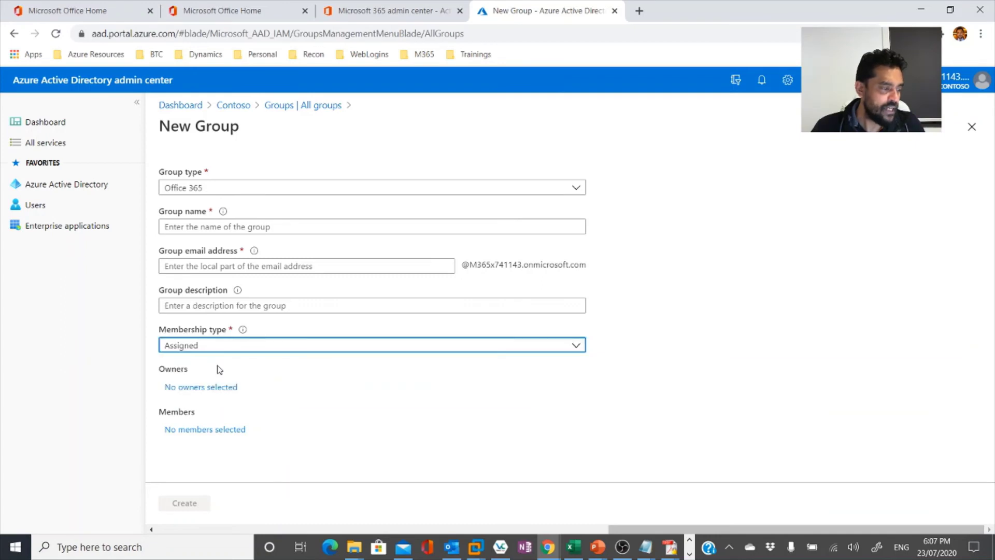
left_click(205, 430)
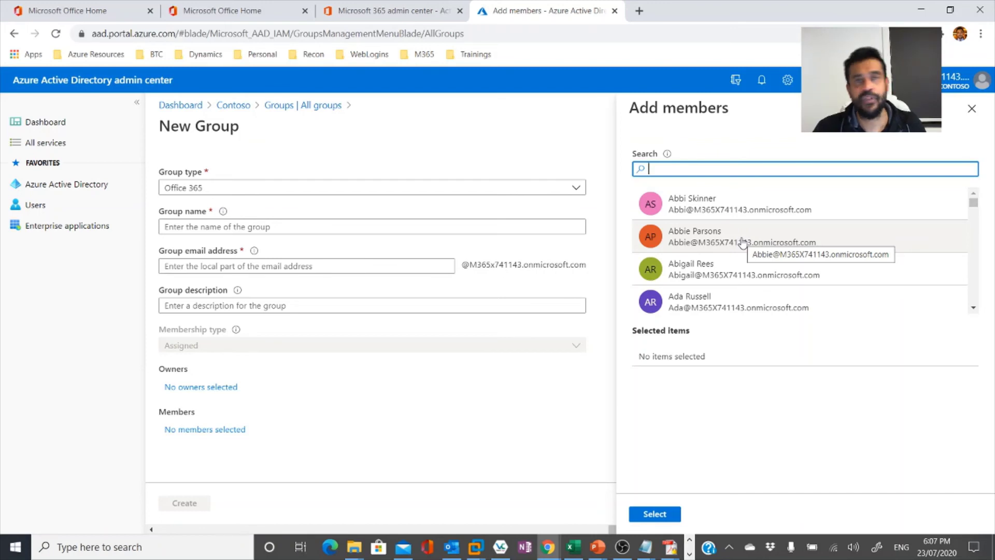
left_click(967, 113)
Set the new group's membership type to Dynamic User and open its dynamic membership rules
left_click(379, 346)
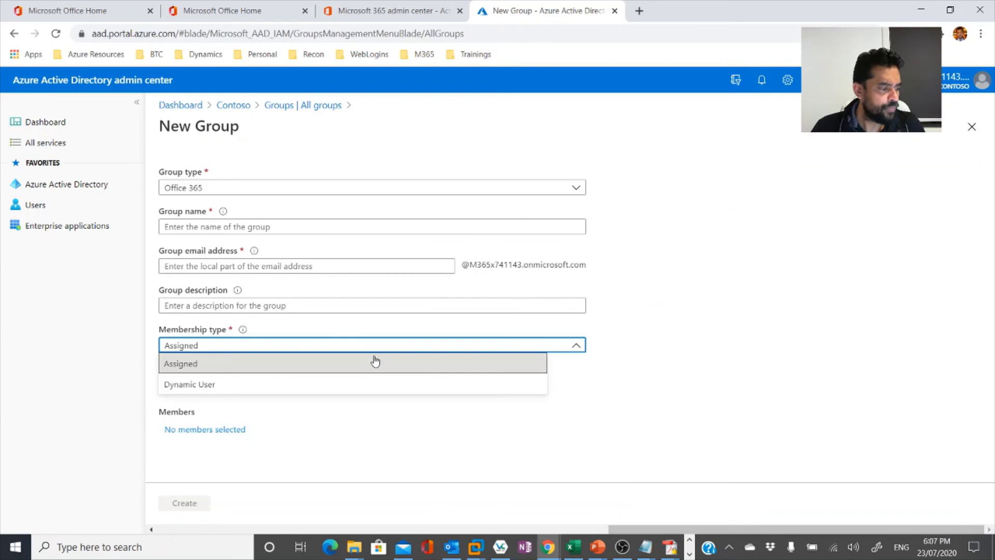
left_click(330, 387)
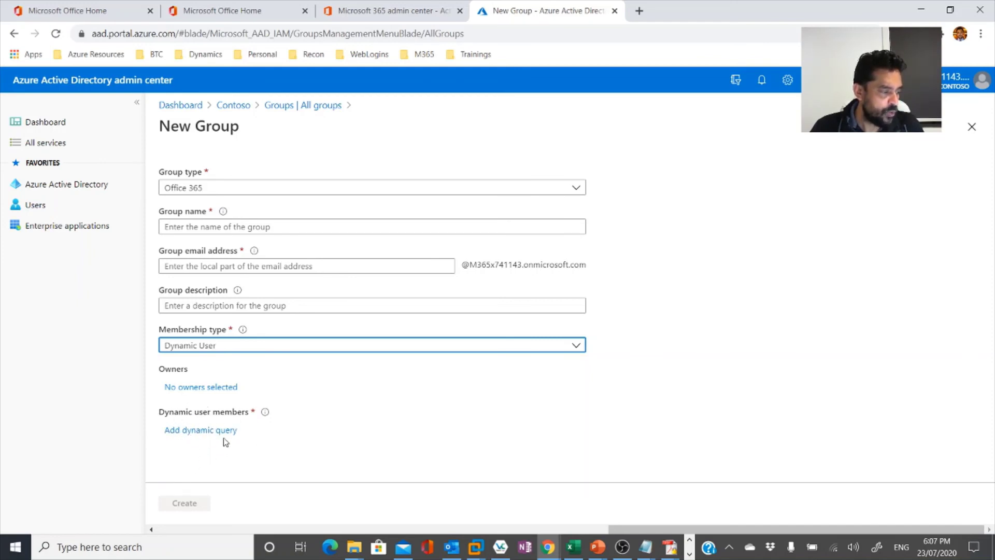
left_click(207, 430)
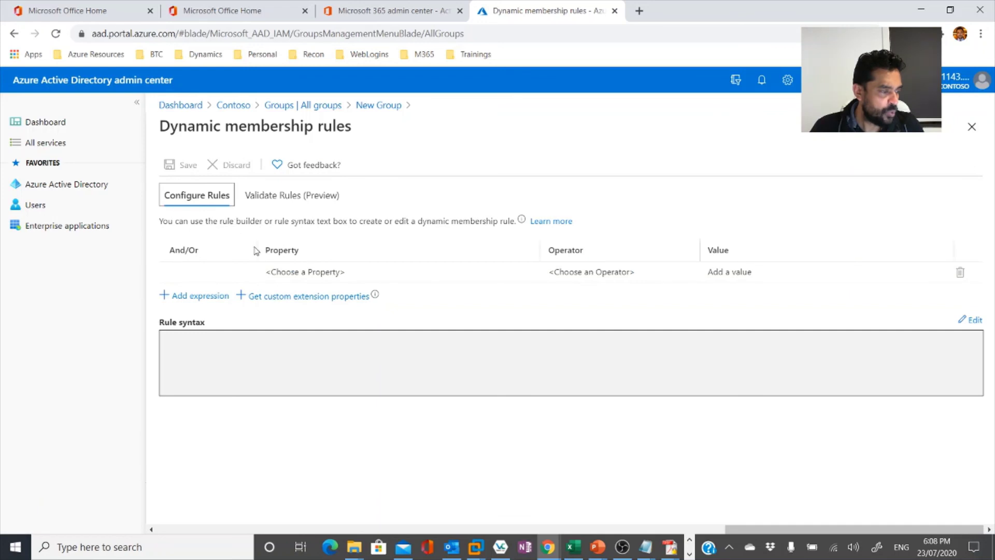
Build a dynamic membership rule with property city, operator Equals and value Colombo, and generate its rule syntax
left_click(306, 274)
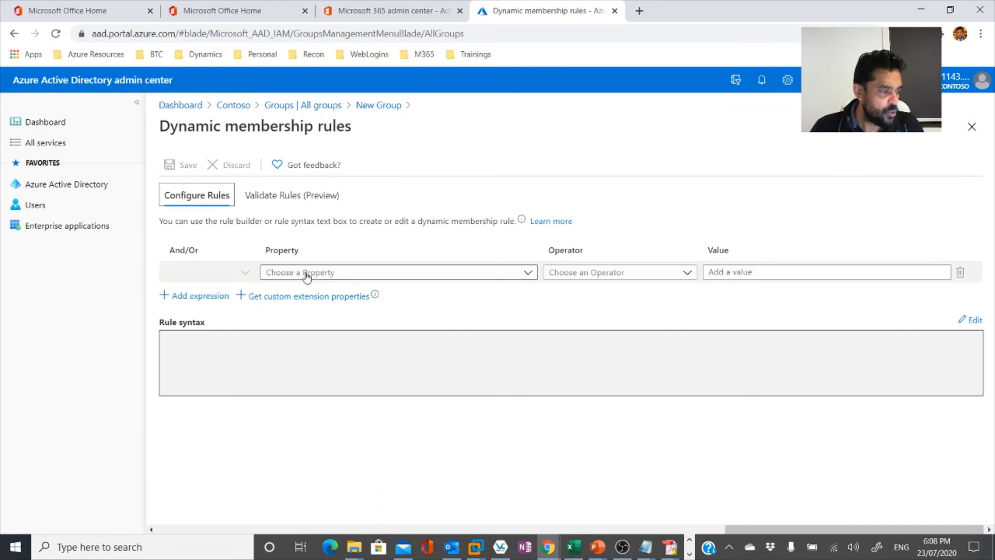
left_click(529, 275)
left_click(314, 406)
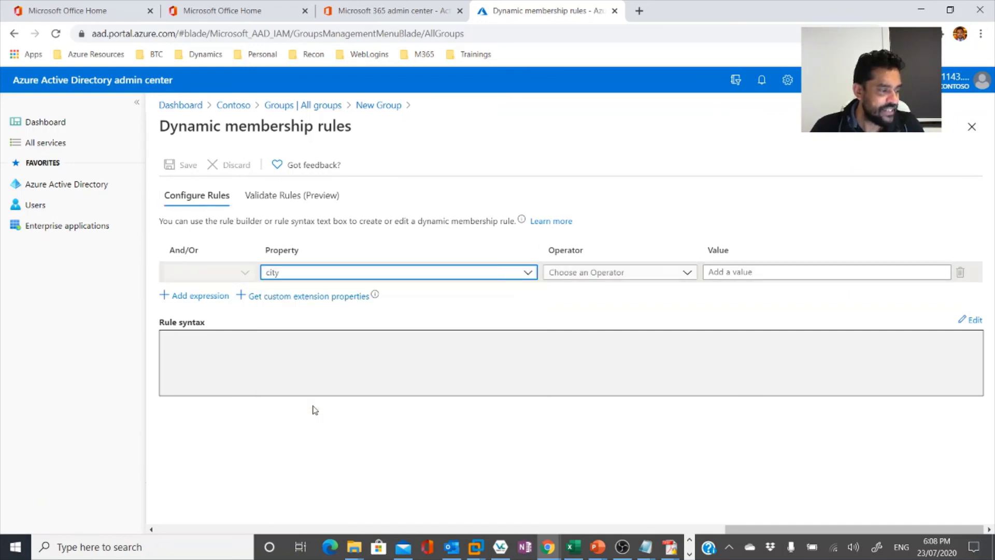
left_click(687, 273)
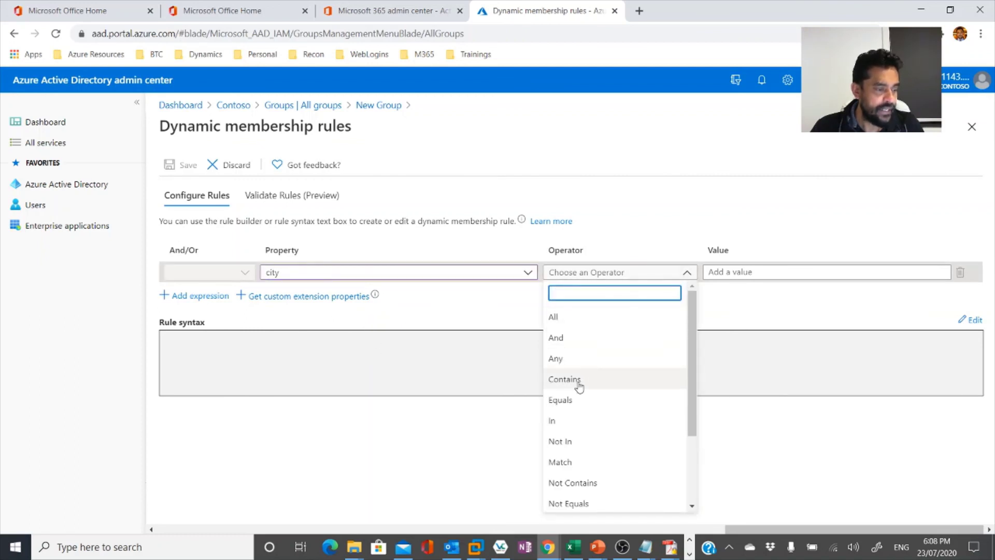
left_click(568, 400)
left_click(729, 272)
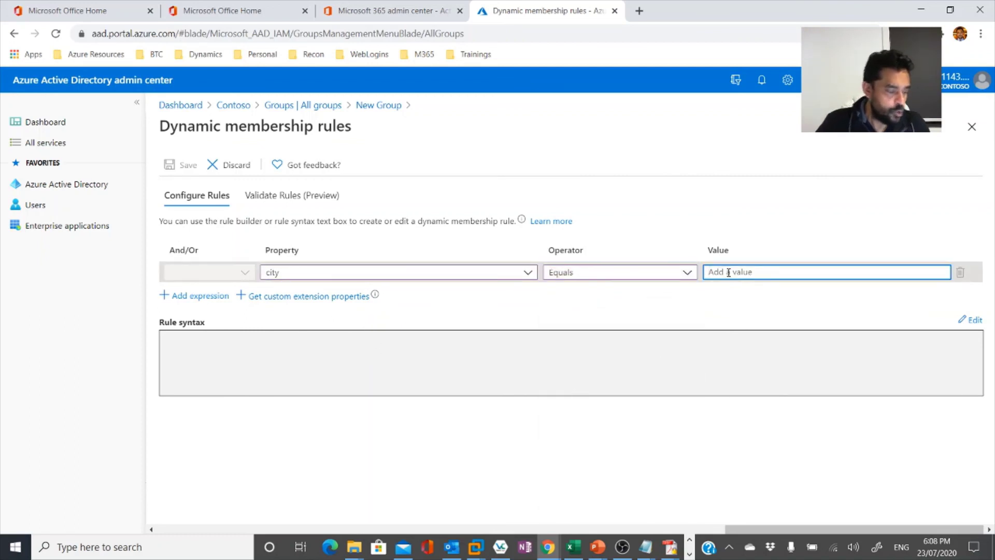
type("Colombo")
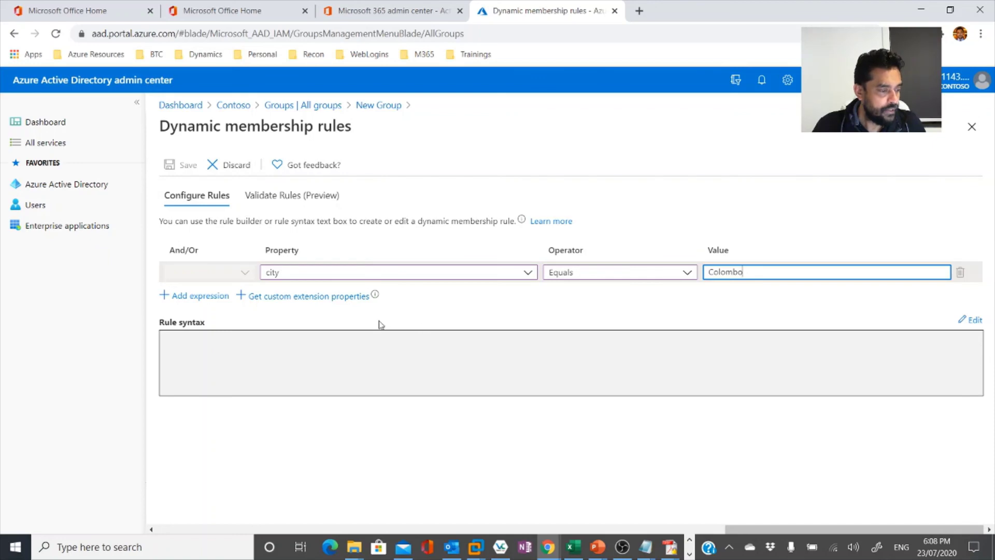
left_click(299, 353)
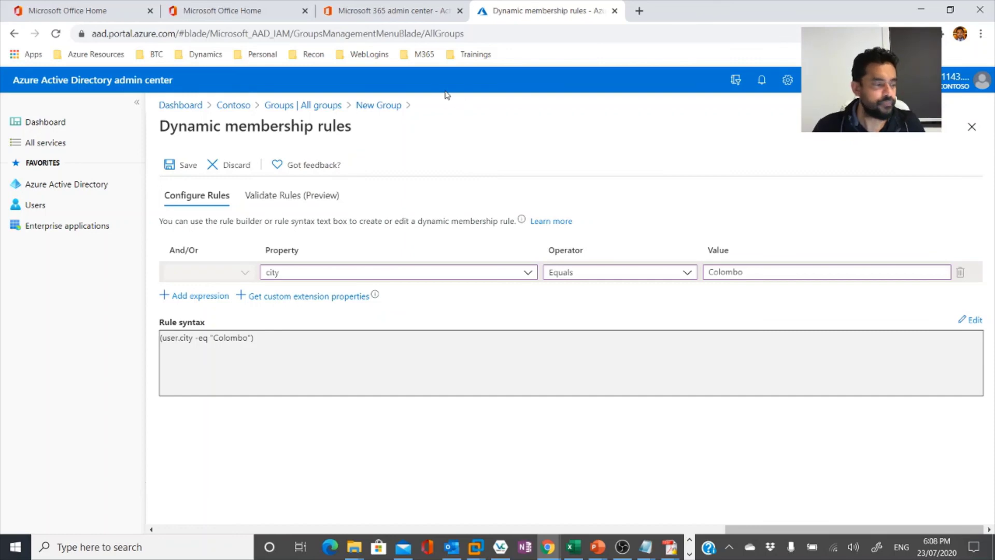
Return to the All groups list, discarding the unsaved dynamic rule and the new group
left_click(307, 108)
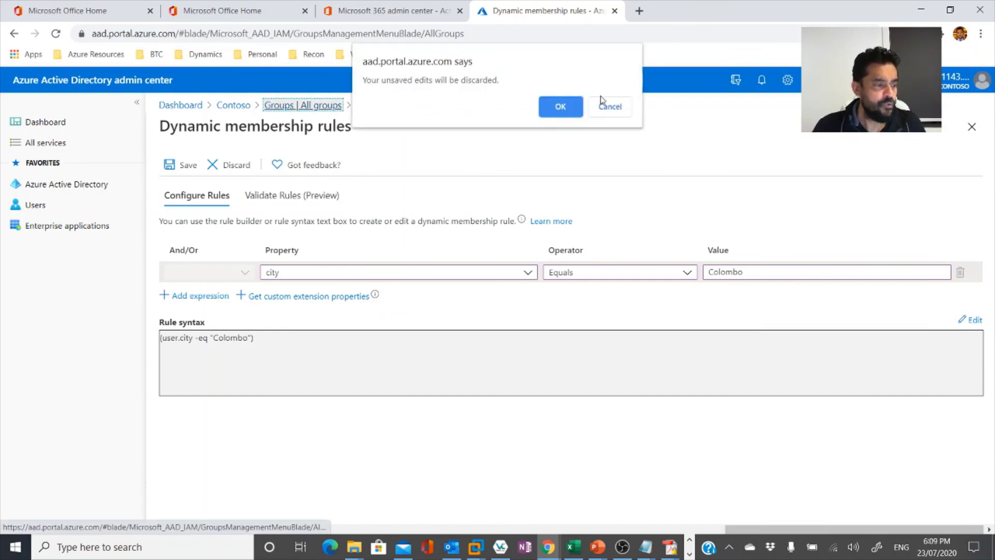
left_click(570, 106)
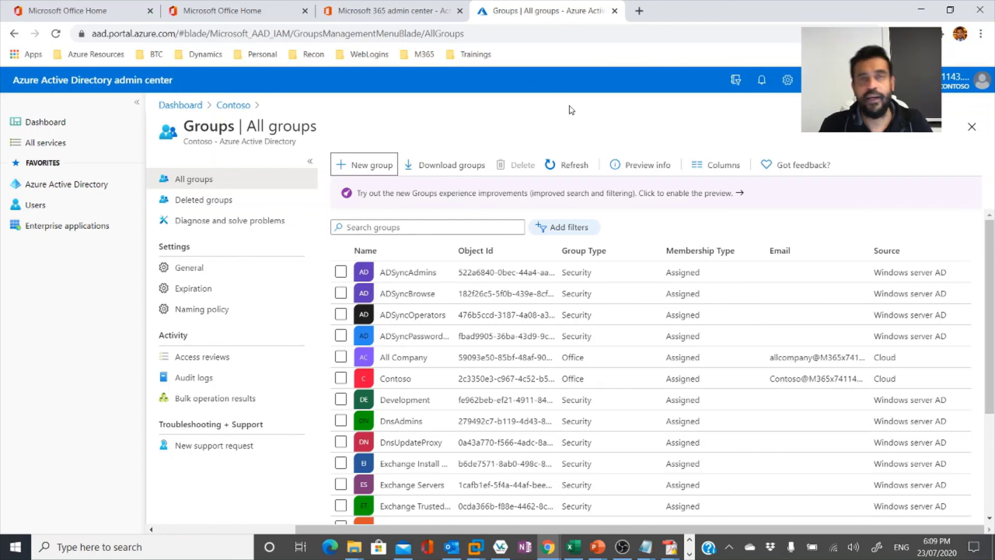
key("alt+Tab")
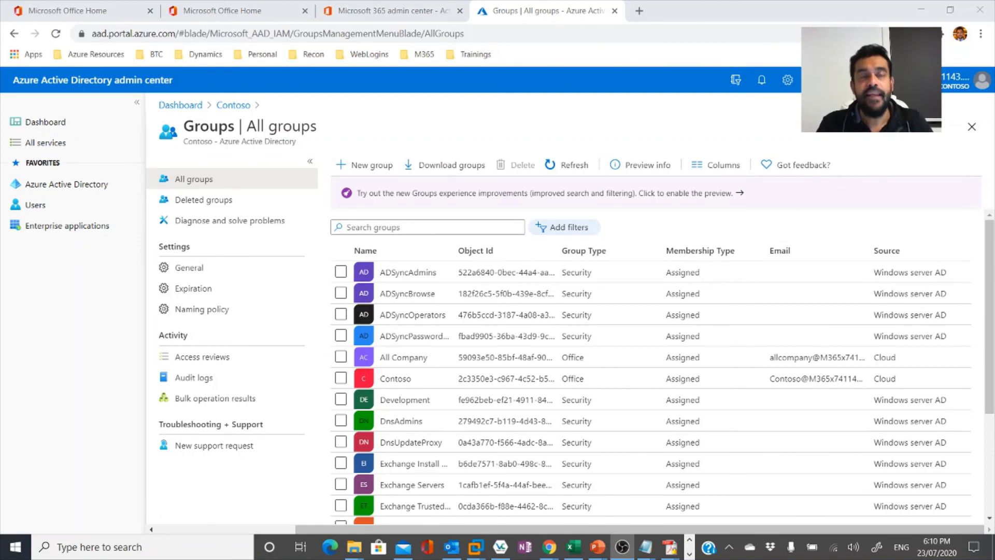